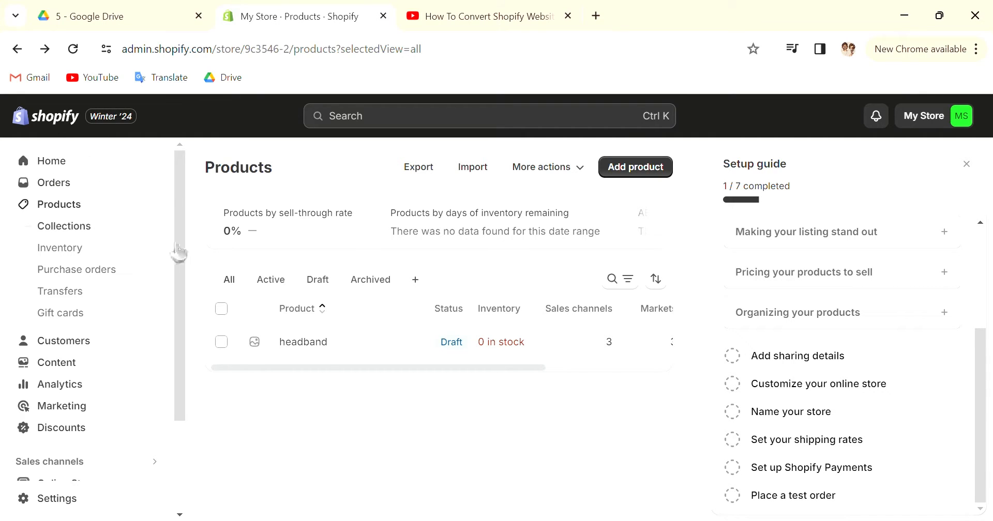
# Open the headband product, look over its description and media sections, and place the text cursor in the description
pyautogui.click(309, 344)
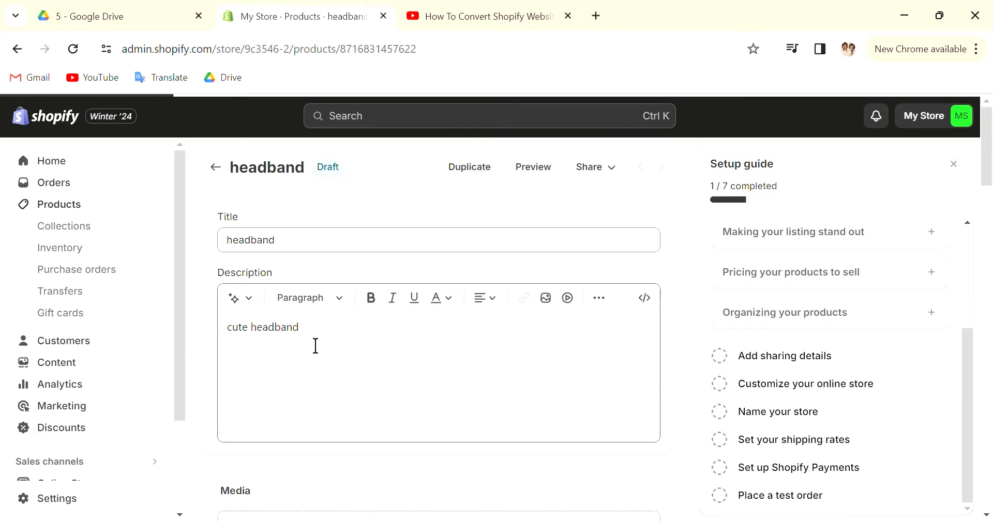
pyautogui.scroll(-3, 321, 330)
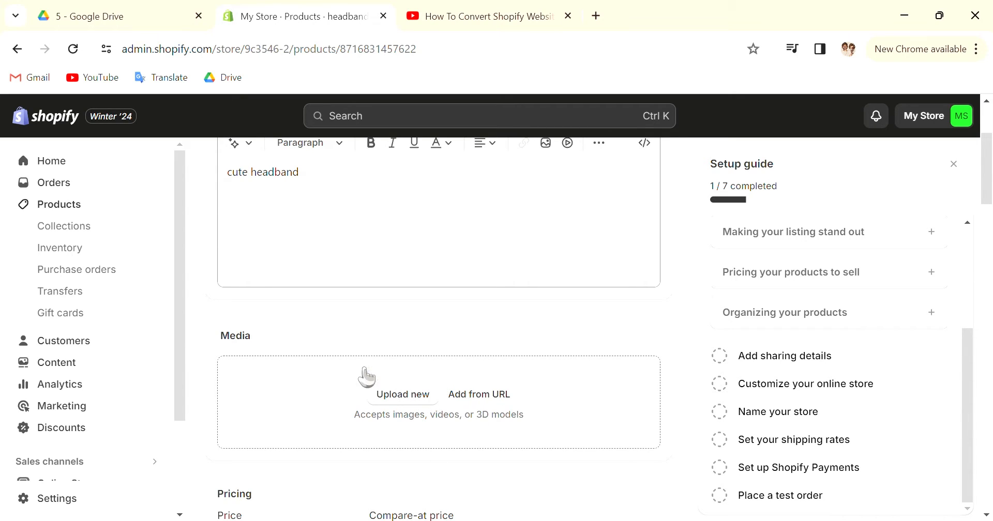
pyautogui.moveTo(317, 339); pyautogui.dragTo(201, 336)
pyautogui.click(313, 337)
pyautogui.scroll(2, 428, 370)
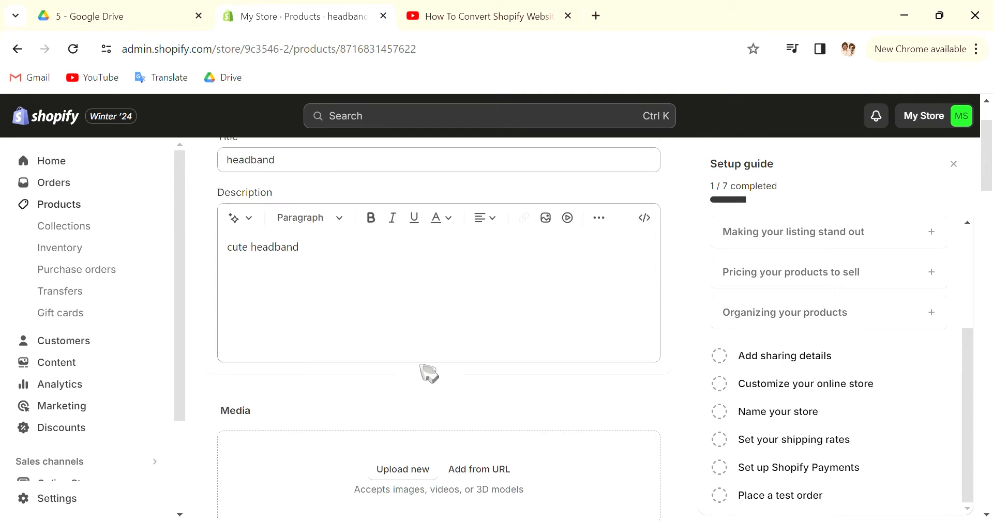
pyautogui.scroll(-3, 434, 334)
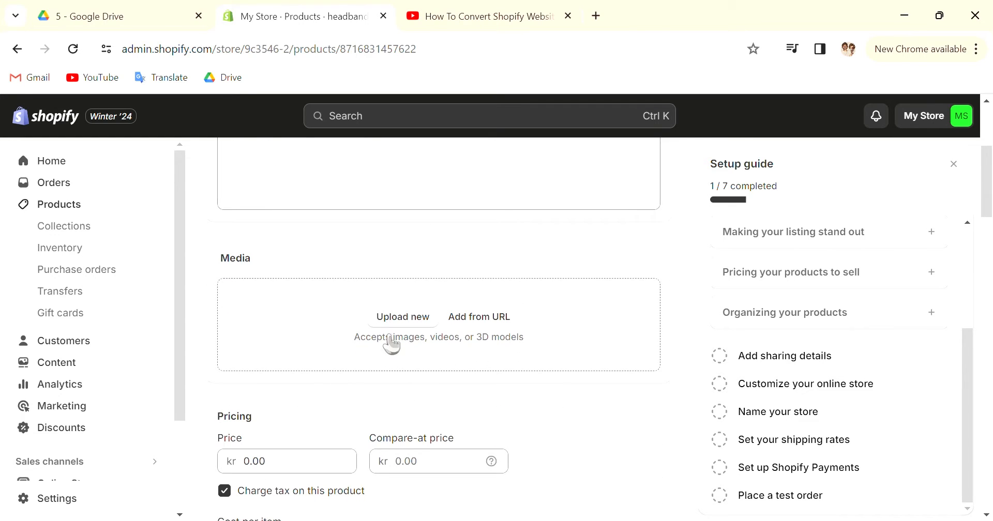
pyautogui.scroll(1, 476, 375)
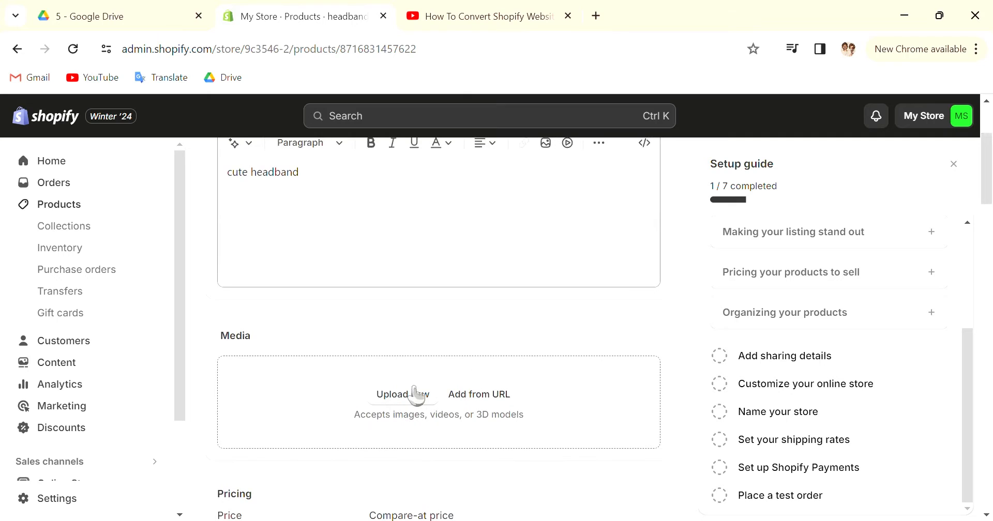
pyautogui.scroll(3, 431, 328)
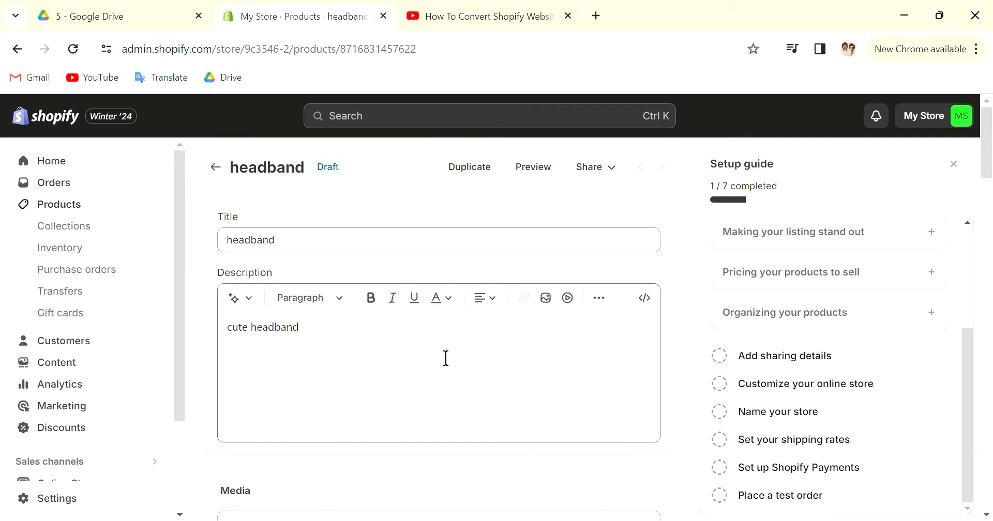
pyautogui.click(391, 384)
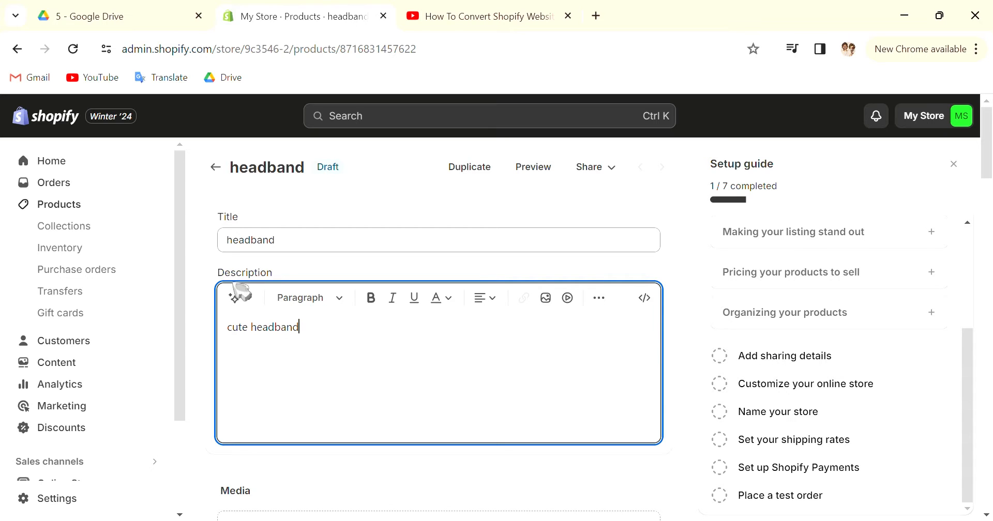
# Switch to YouTube and copy the embed code of the video "How To Convert Shopify Website To Wix 2024"
pyautogui.click(482, 21)
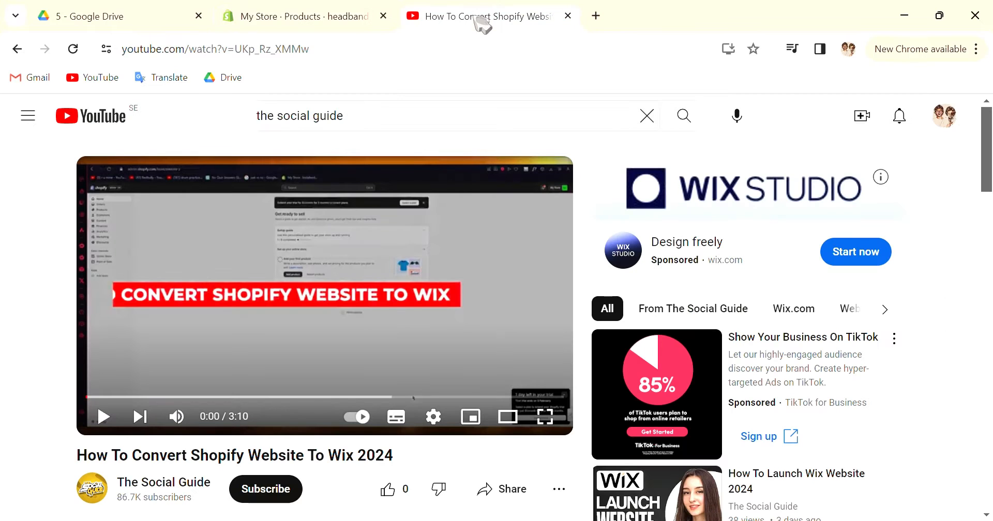
pyautogui.scroll(-3, 394, 437)
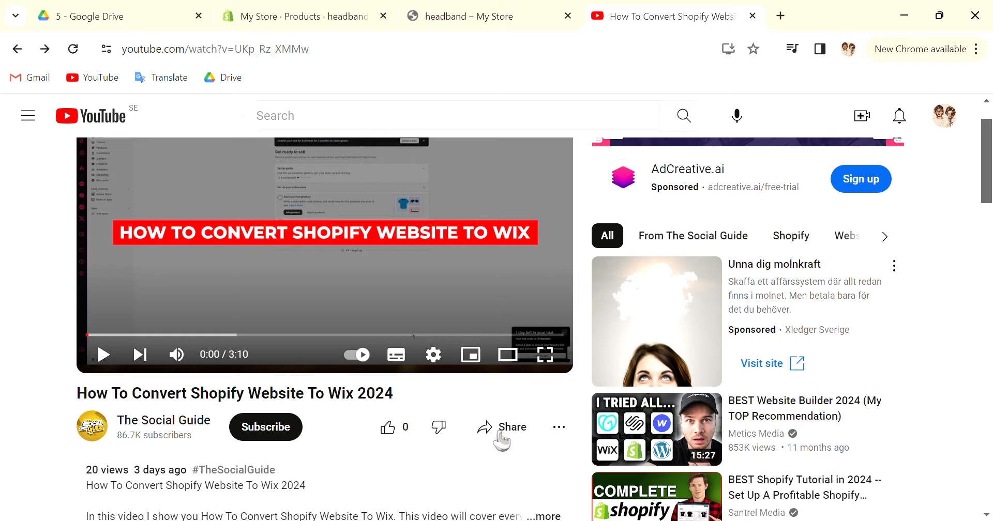
pyautogui.click(500, 437)
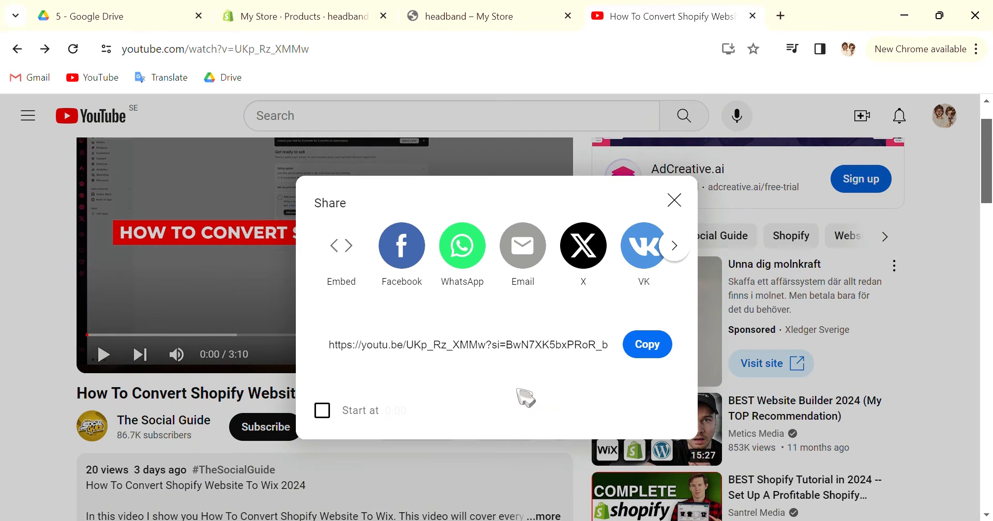
pyautogui.click(340, 250)
pyautogui.scroll(-2, 805, 337)
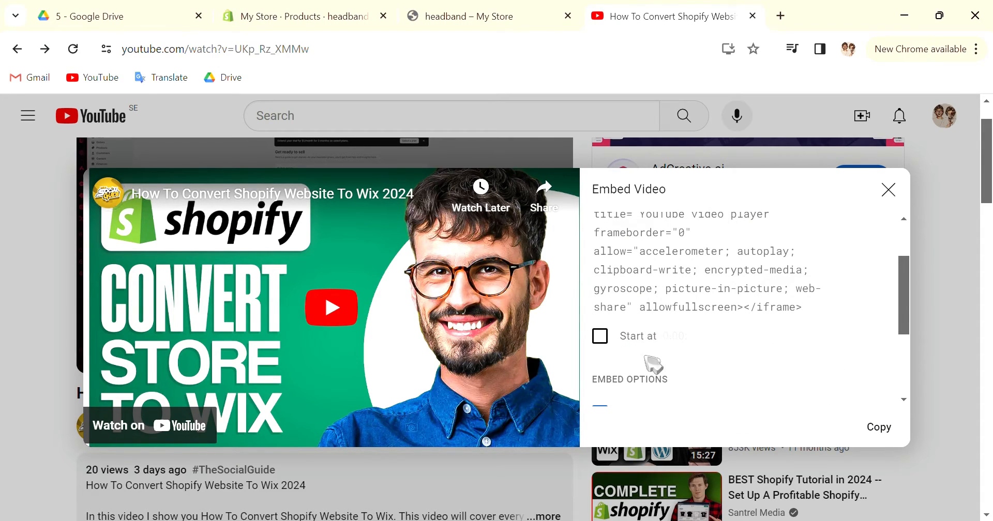
pyautogui.click(881, 428)
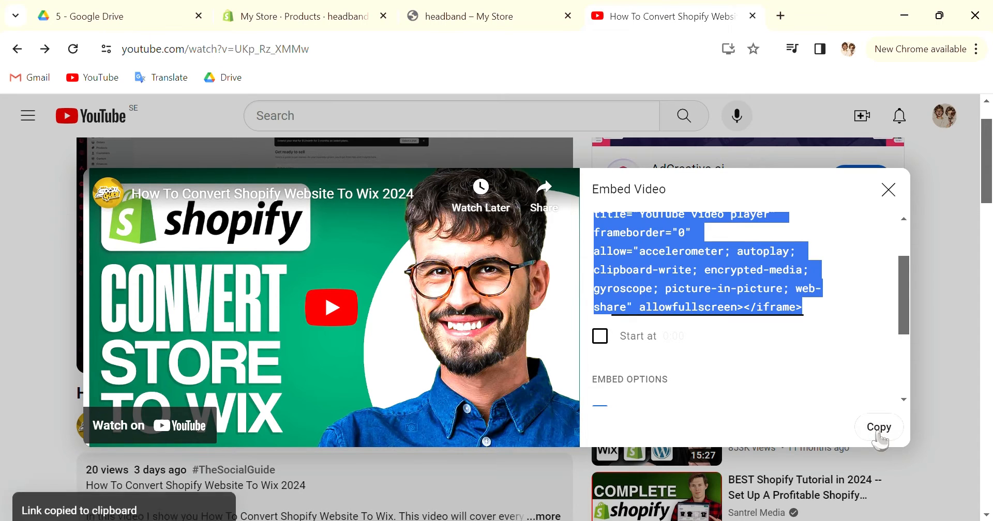
pyautogui.click(889, 190)
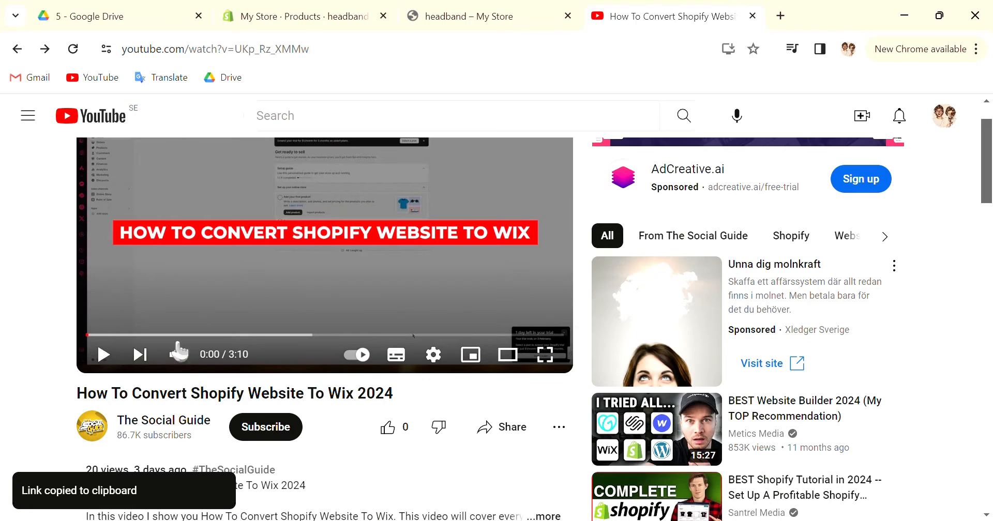
# Return to the headband product in Shopify and insert the video below the description text using the copied embed snippet
pyautogui.click(348, 9)
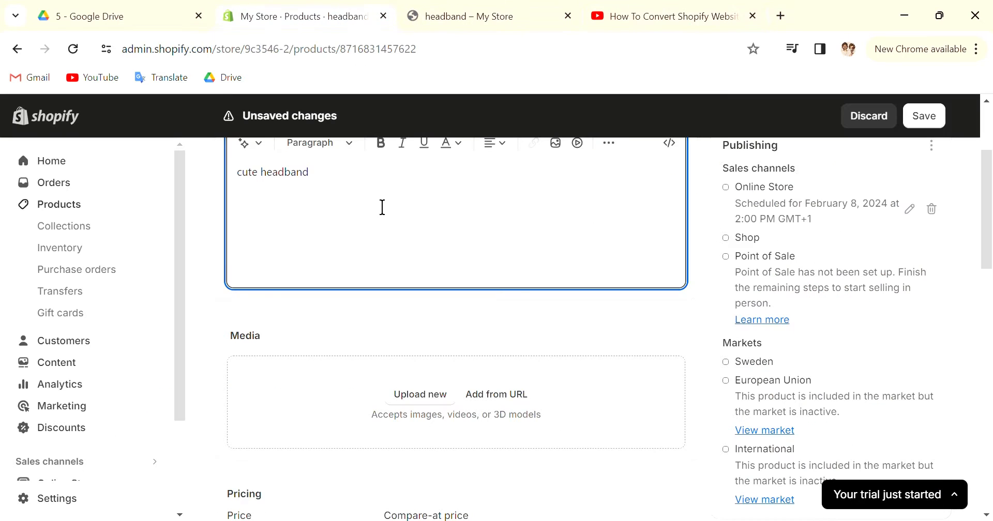
pyautogui.scroll(3, 548, 205)
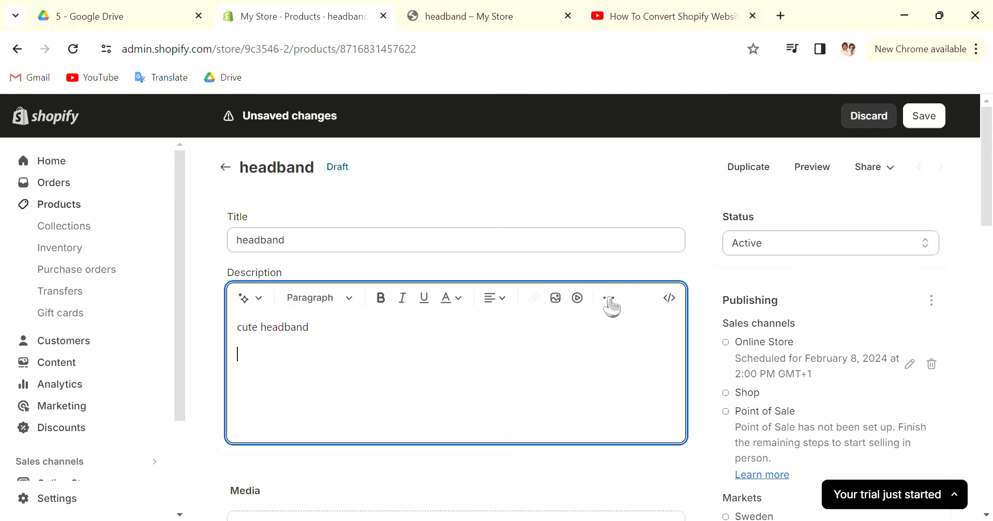
pyautogui.click(579, 299)
pyautogui.click(572, 305)
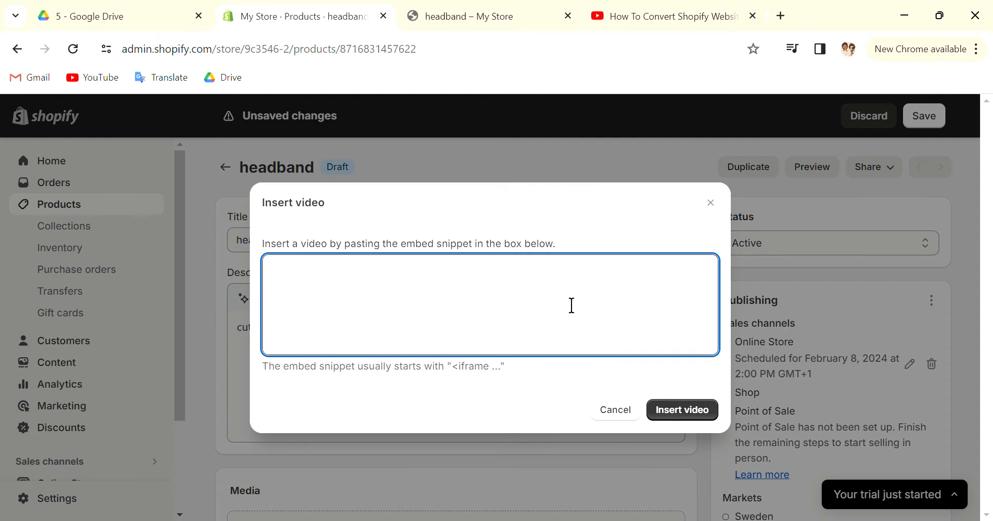
pyautogui.hotkey('ctrl', 'v')
pyautogui.click(660, 412)
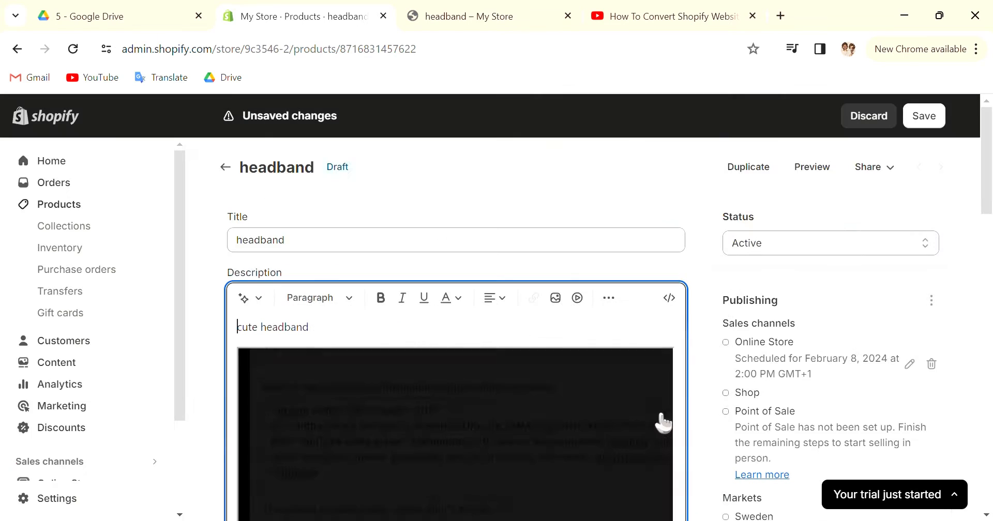
pyautogui.scroll(-3, 653, 418)
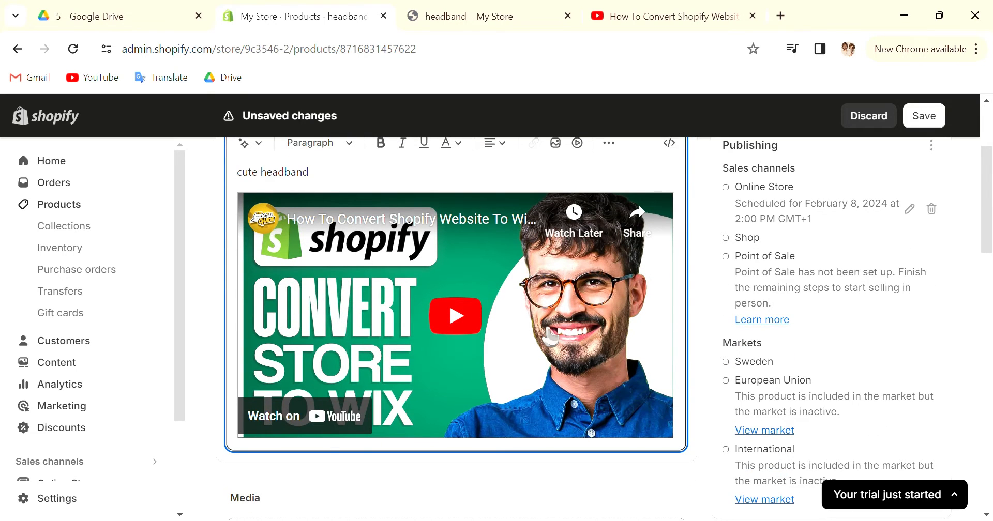
# Show the description's HTML and append "&mute=1&autoplay=1" to the end of the video's src URL
pyautogui.scroll(2, 550, 336)
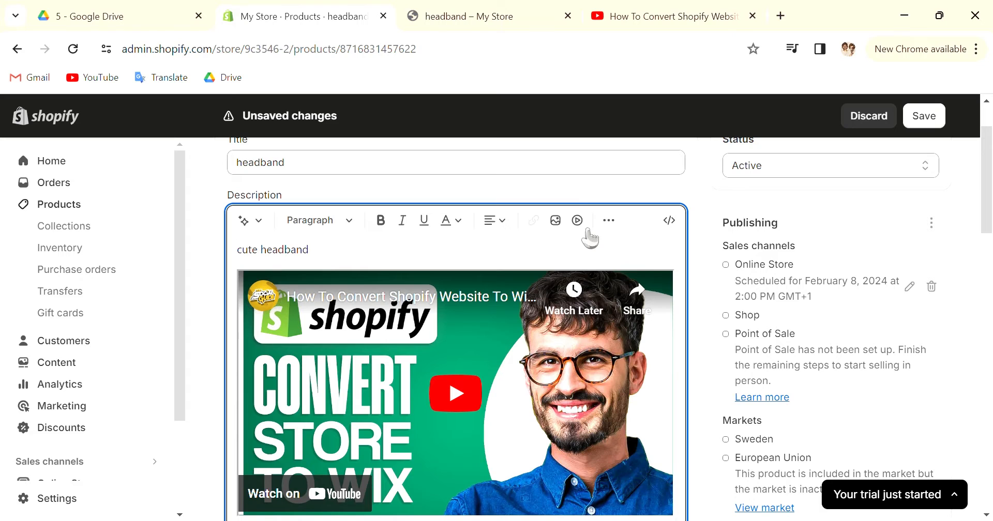
pyautogui.click(668, 224)
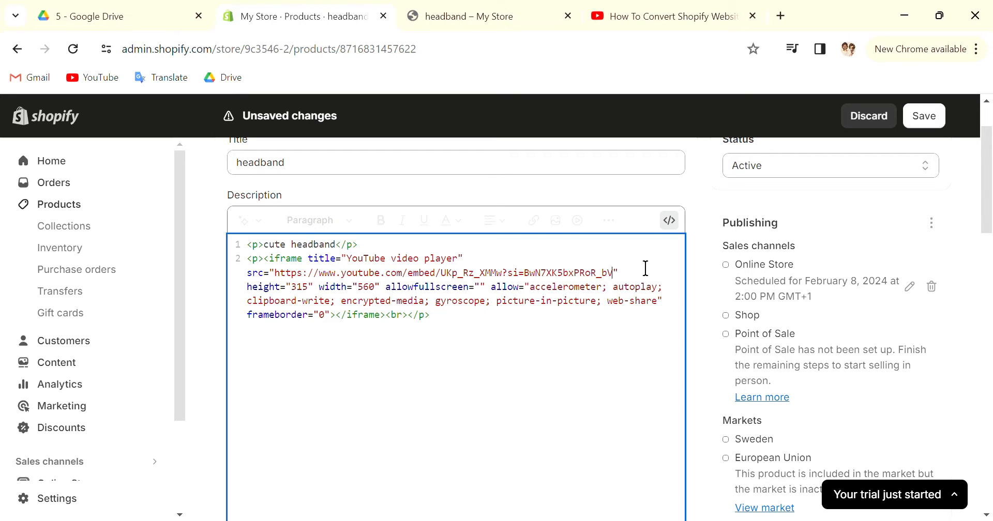
pyautogui.write('&mute=1&')
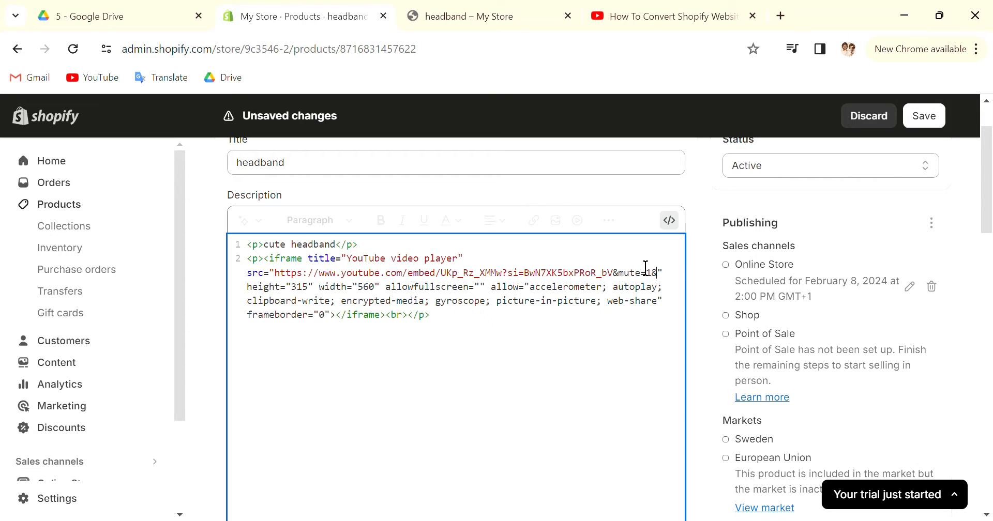
pyautogui.write('autoplay')
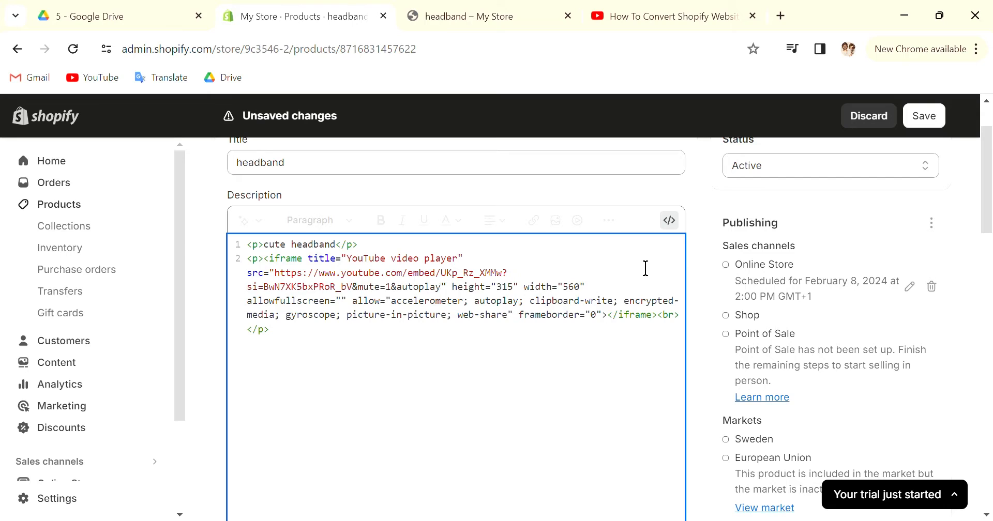
pyautogui.write('=1')
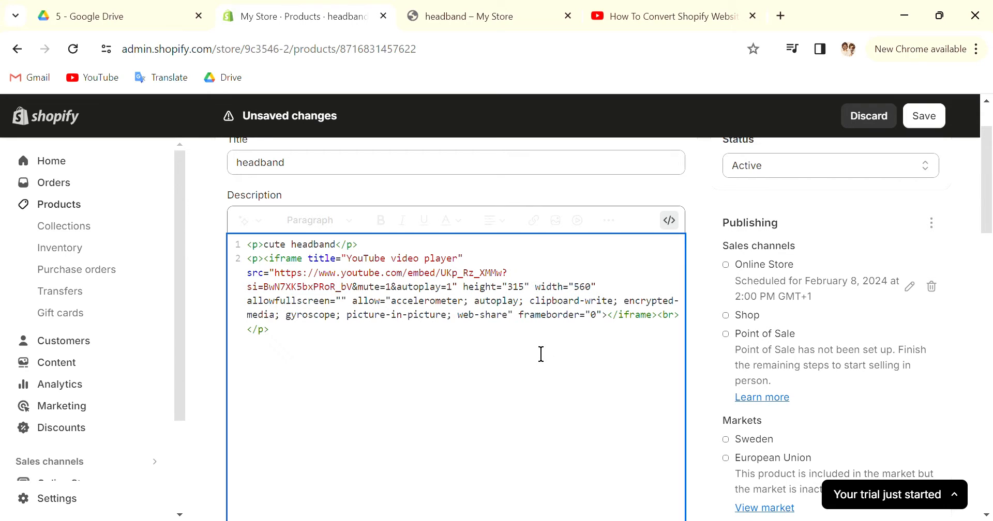
# Check the edited embed code and save the headband product
pyautogui.scroll(-1, 685, 328)
pyautogui.scroll(1, 684, 325)
pyautogui.press('Down')
pyautogui.click(925, 118)
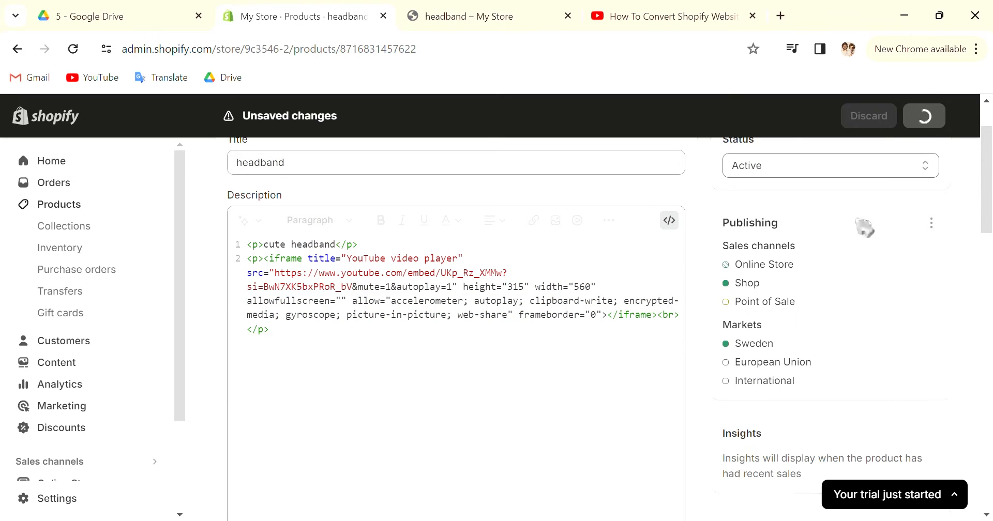
# Preview the headband product page in the store and pause the embedded video in its description
pyautogui.scroll(2, 531, 393)
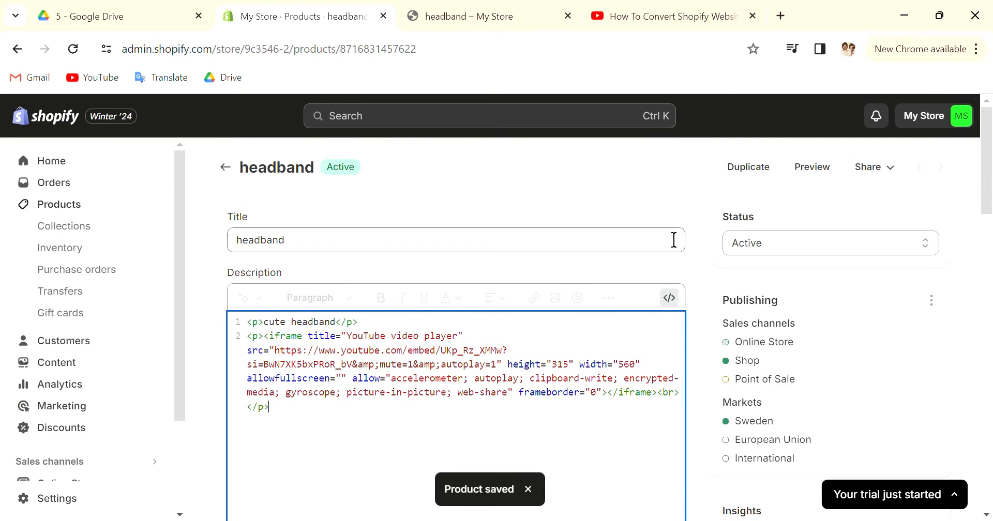
pyautogui.click(810, 168)
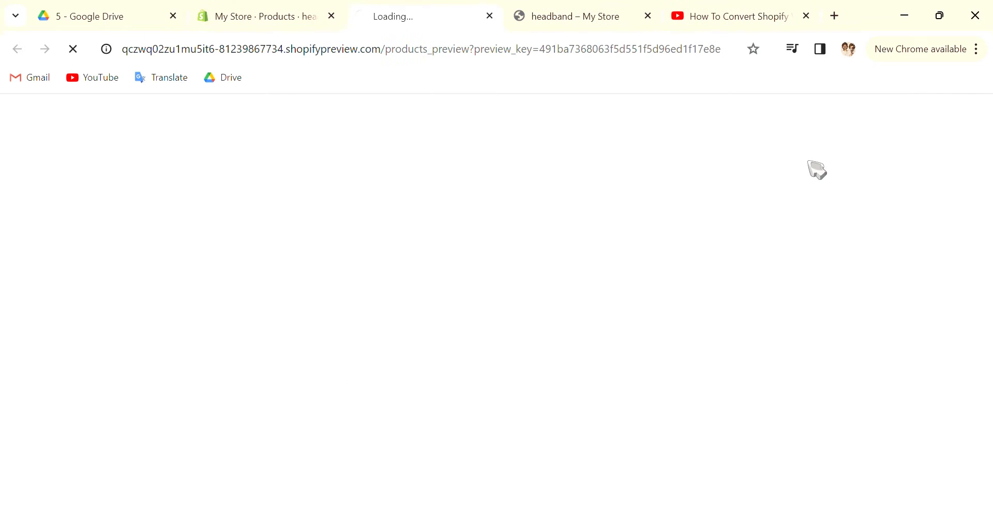
pyautogui.scroll(-10, 753, 313)
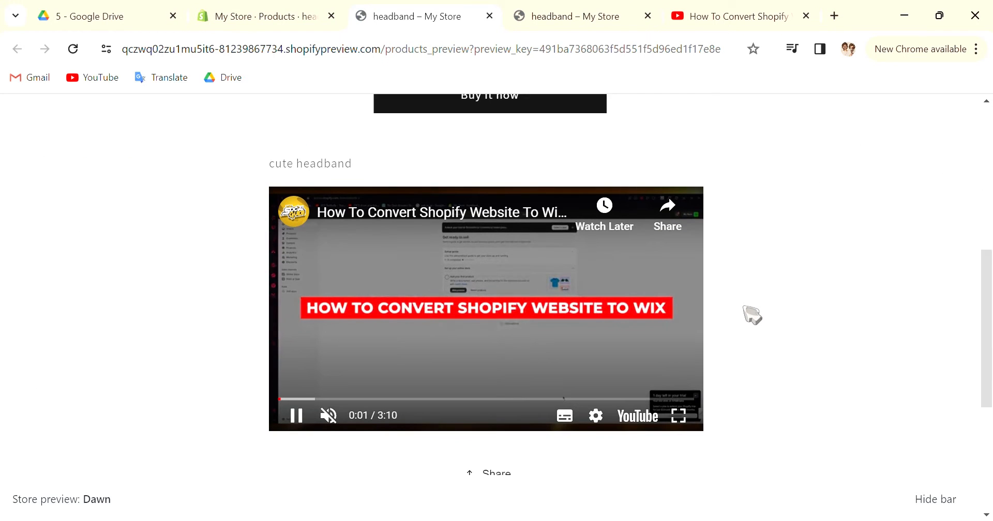
pyautogui.scroll(2, 753, 315)
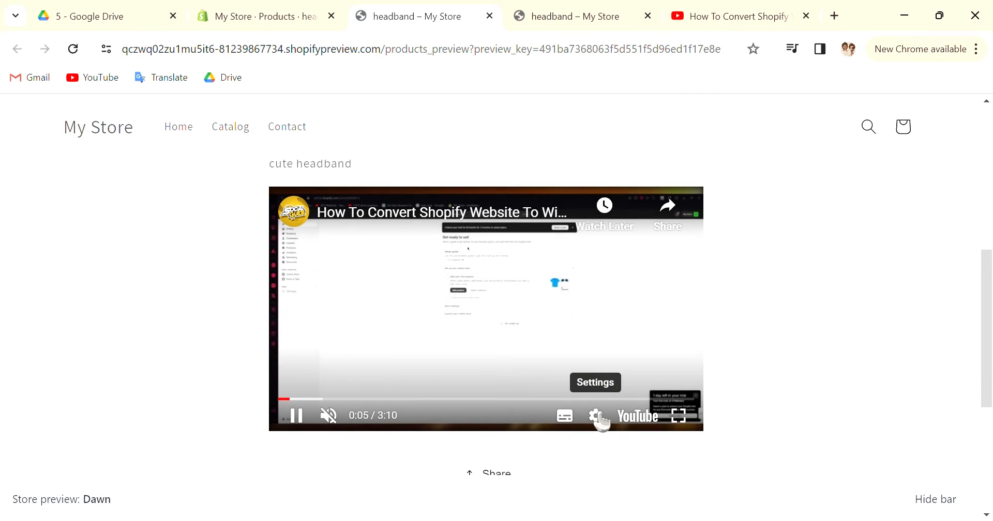
pyautogui.click(299, 418)
pyautogui.scroll(5, 383, 348)
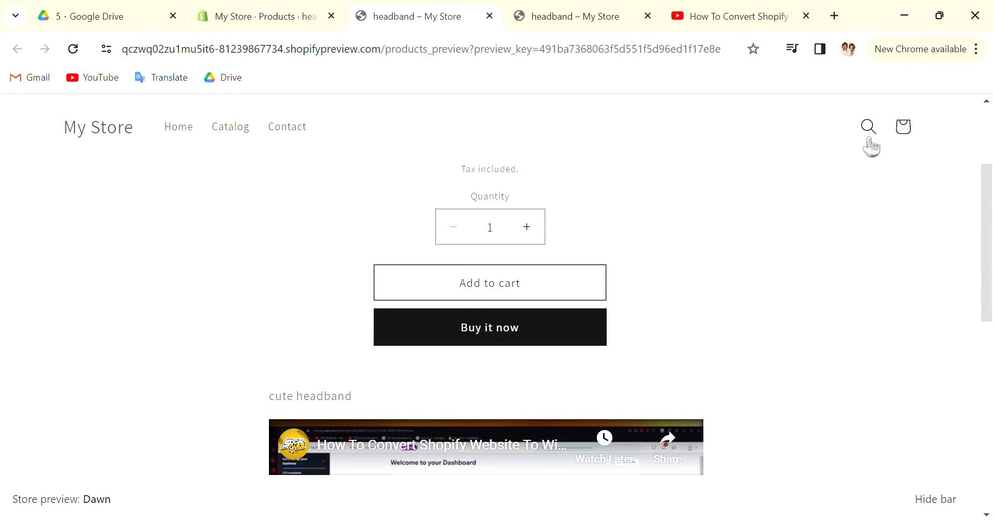
# Enable the start-time option in the YouTube video's embed settings, select its time value, and return to the headband preview
pyautogui.click(732, 16)
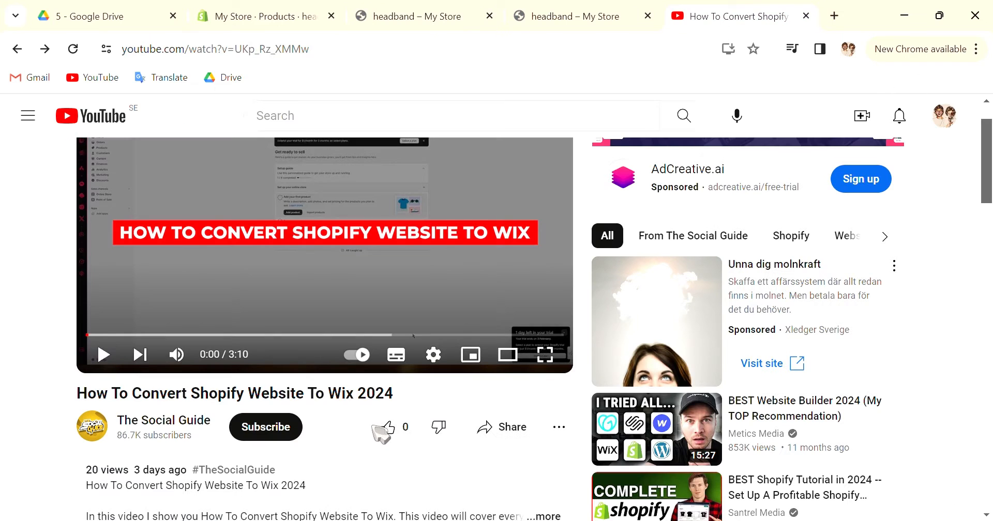
pyautogui.click(507, 430)
pyautogui.click(342, 270)
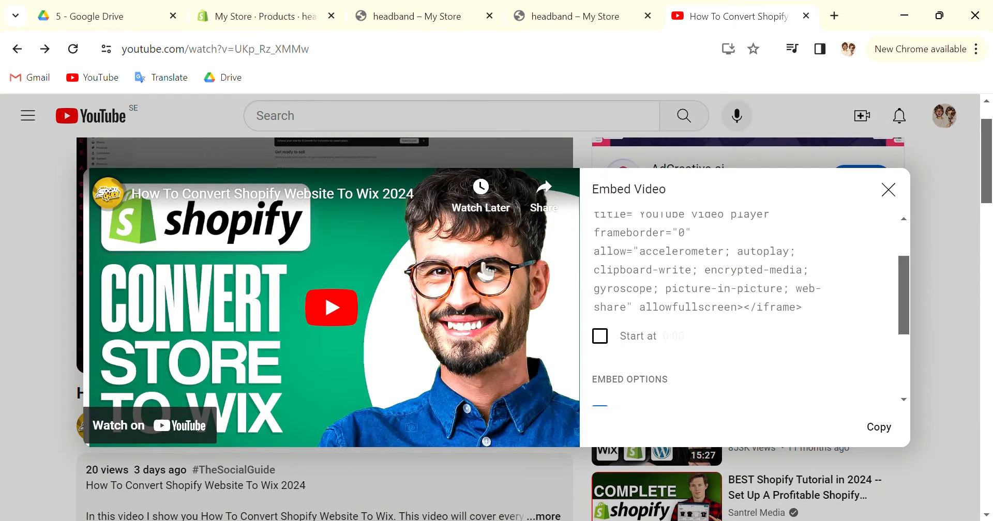
pyautogui.click(600, 336)
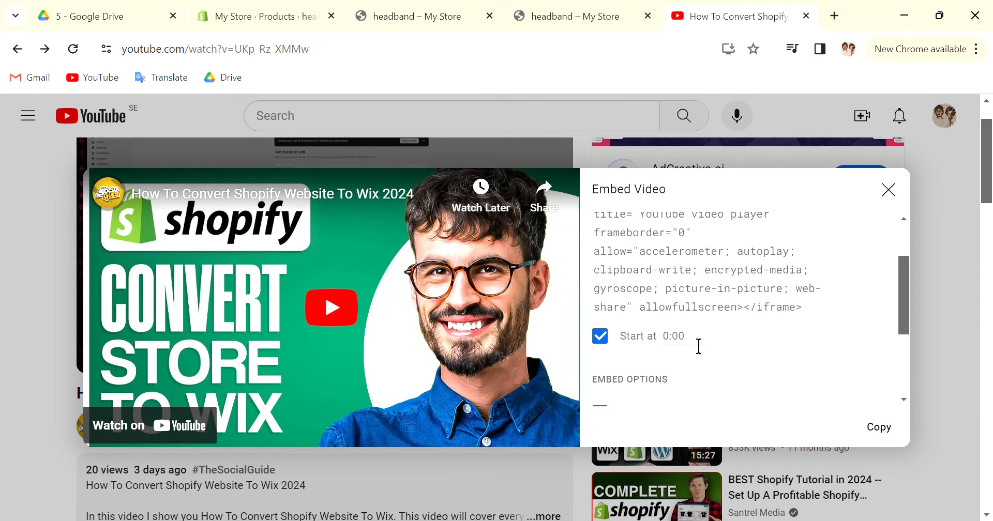
pyautogui.moveTo(698, 346); pyautogui.dragTo(637, 349)
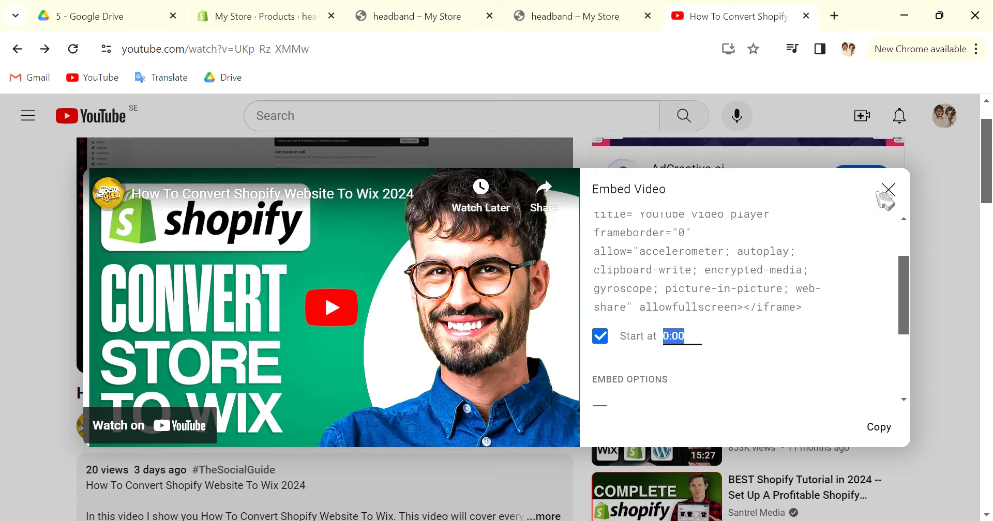
pyautogui.click(403, 17)
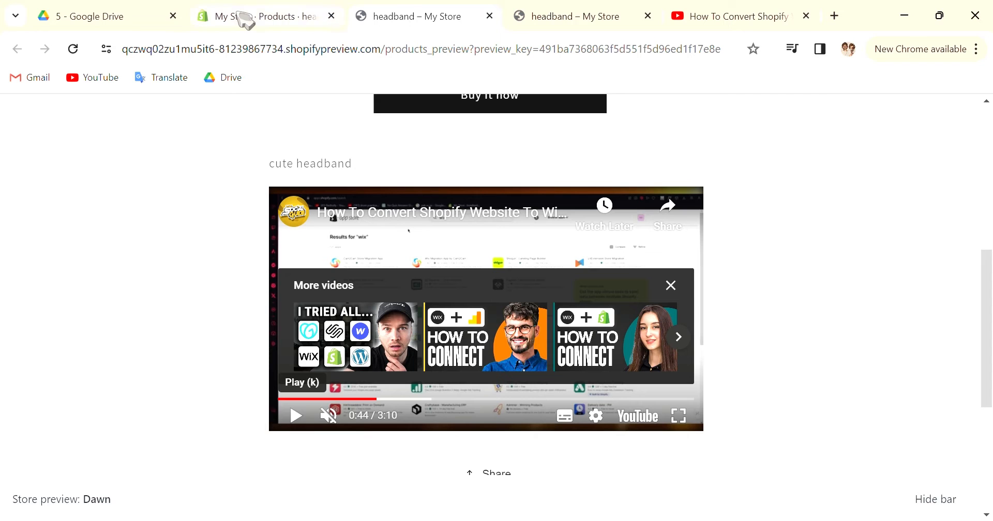
# Set the embedded video's iframe width to 500 in the headband description's HTML and save the product
pyautogui.scroll(5, 698, 336)
pyautogui.scroll(-10, 693, 325)
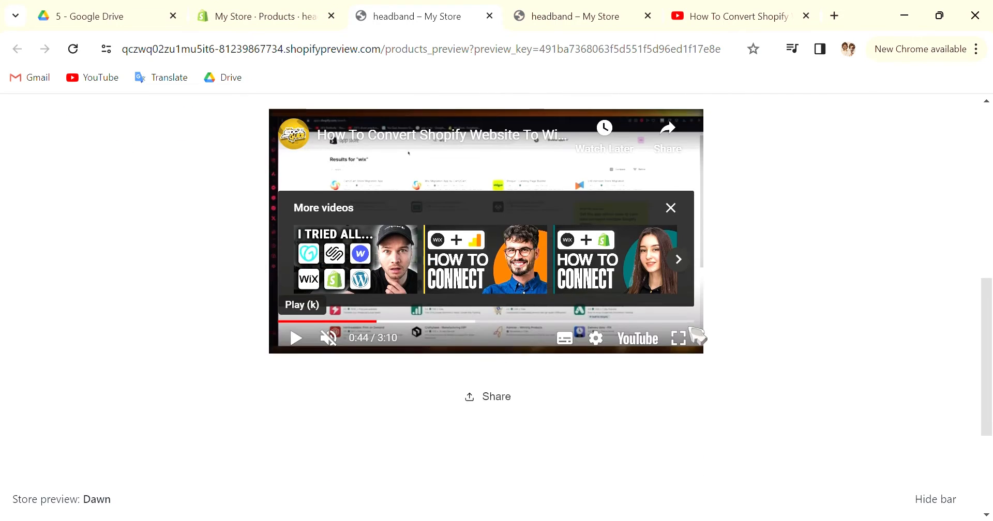
pyautogui.scroll(4, 693, 325)
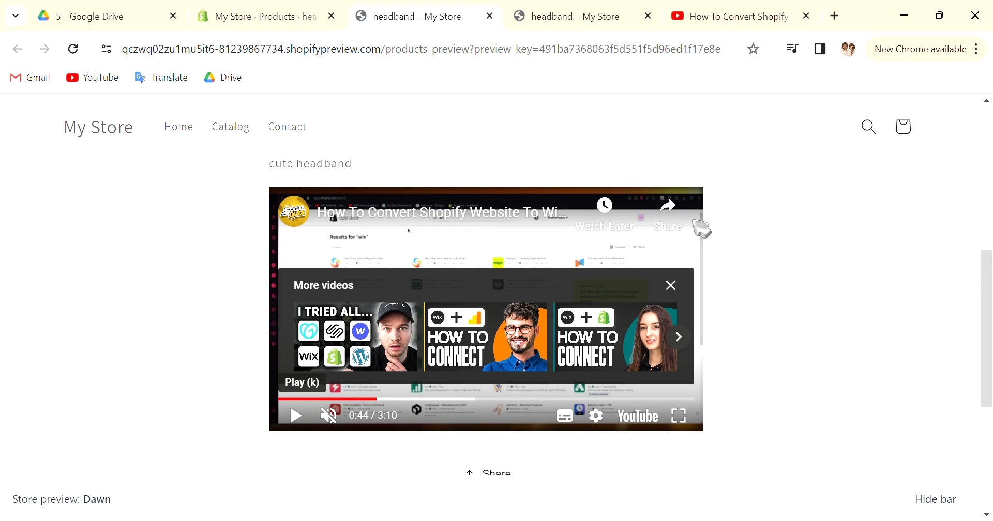
pyautogui.click(239, 16)
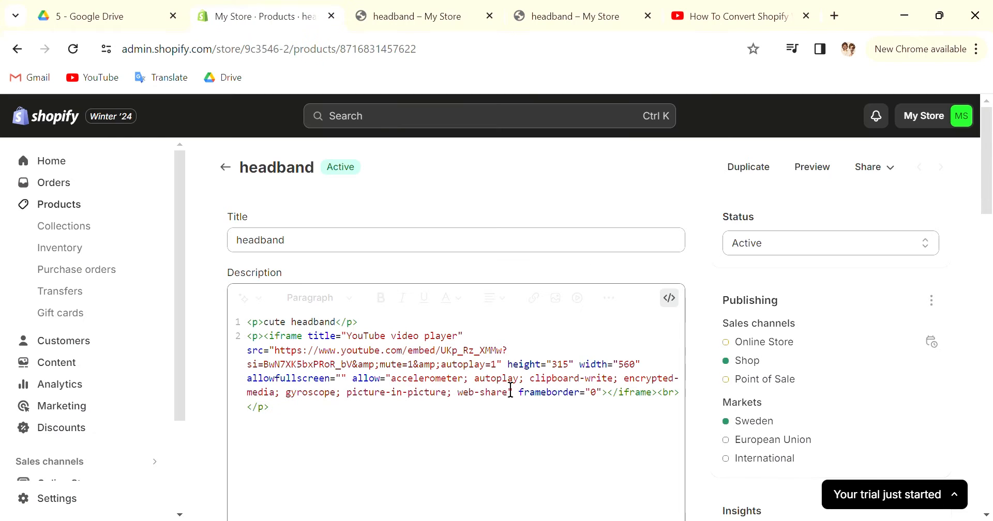
pyautogui.click(616, 365)
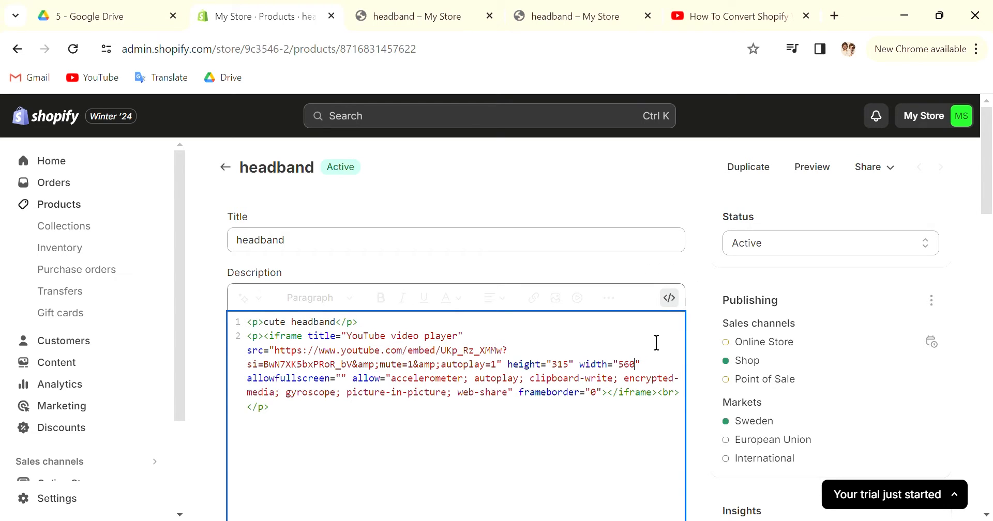
pyautogui.press('BackSpace')
pyautogui.press('BackSpace')
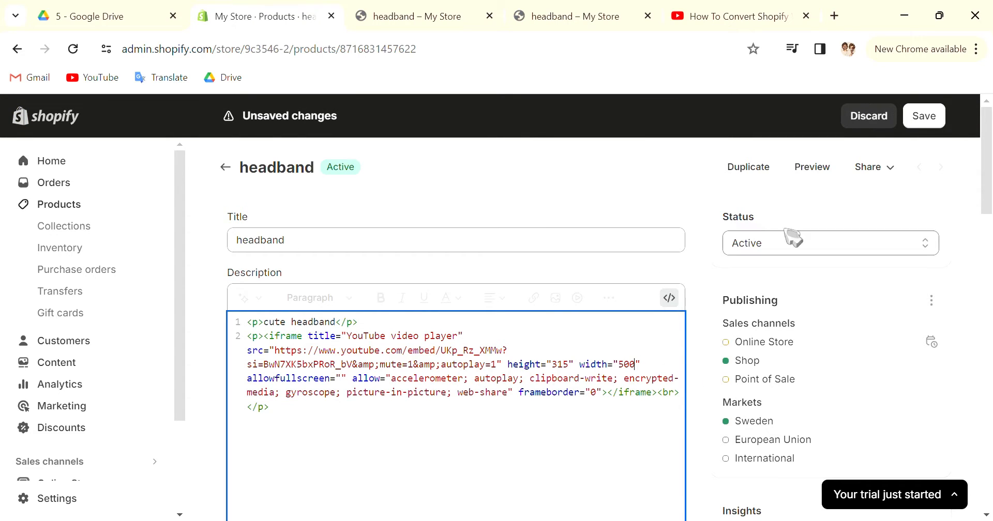
pyautogui.click(923, 116)
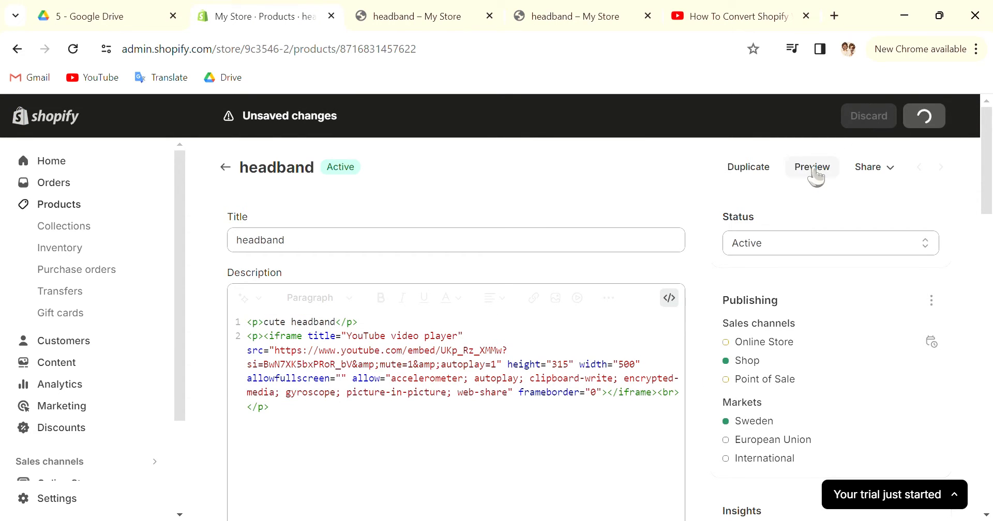
# Preview the headband product page, check the resized video in its description, and return to the product editor
pyautogui.click(814, 169)
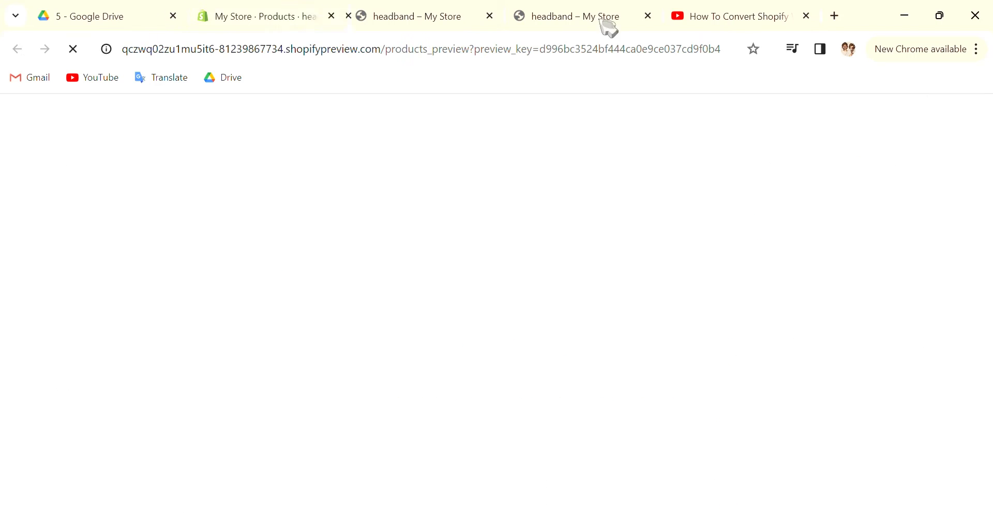
pyautogui.scroll(-6, 572, 382)
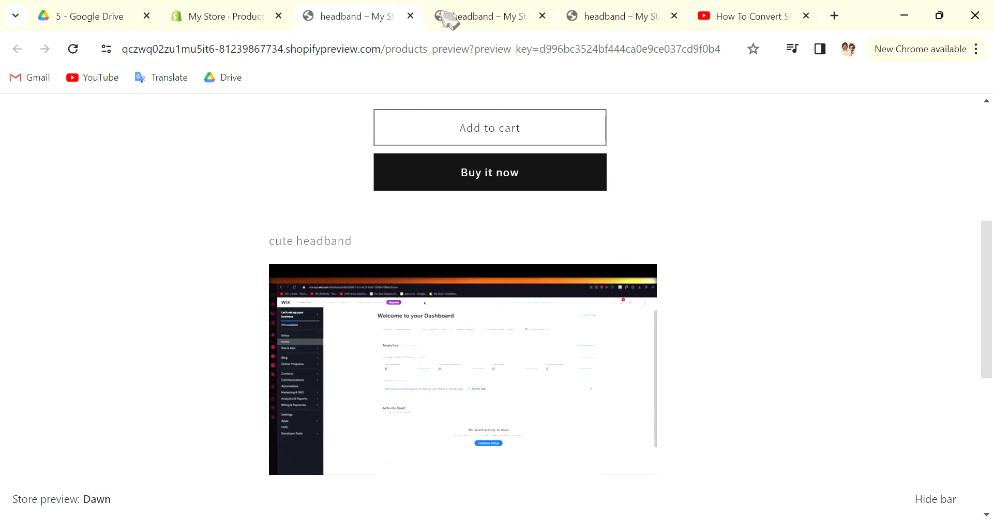
pyautogui.click(497, 16)
pyautogui.click(257, 13)
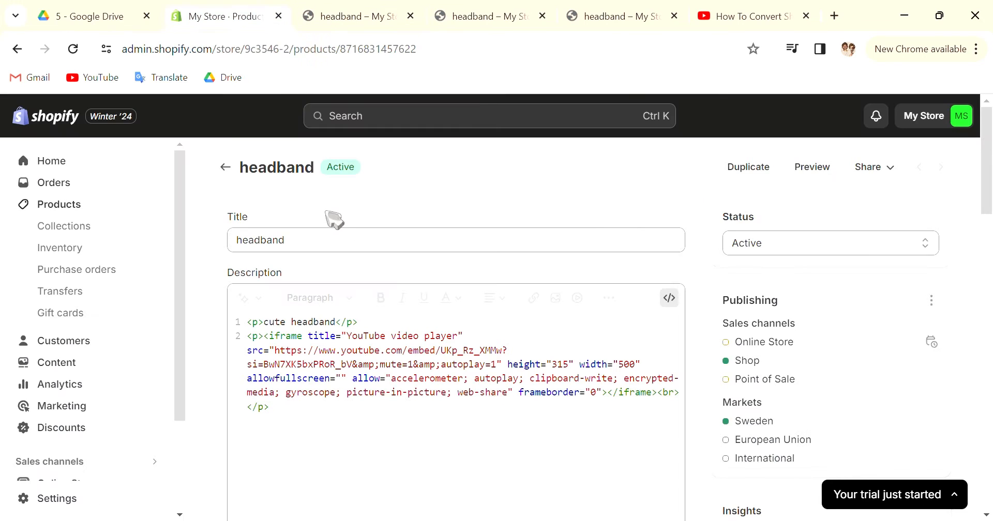
# Set the video iframe's width to 250 in the description's HTML and save the product
pyautogui.scroll(-2, 372, 412)
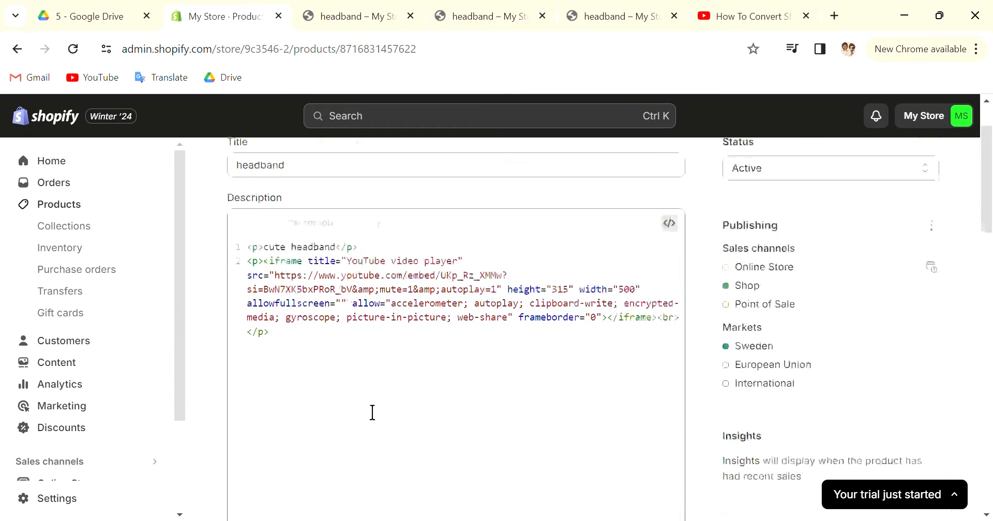
pyautogui.click(637, 303)
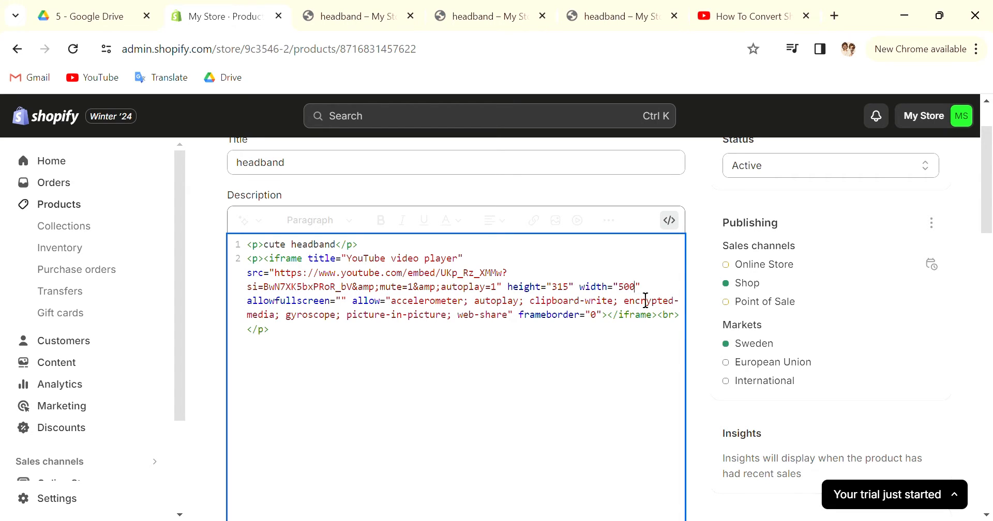
pyautogui.press('BackSpace')
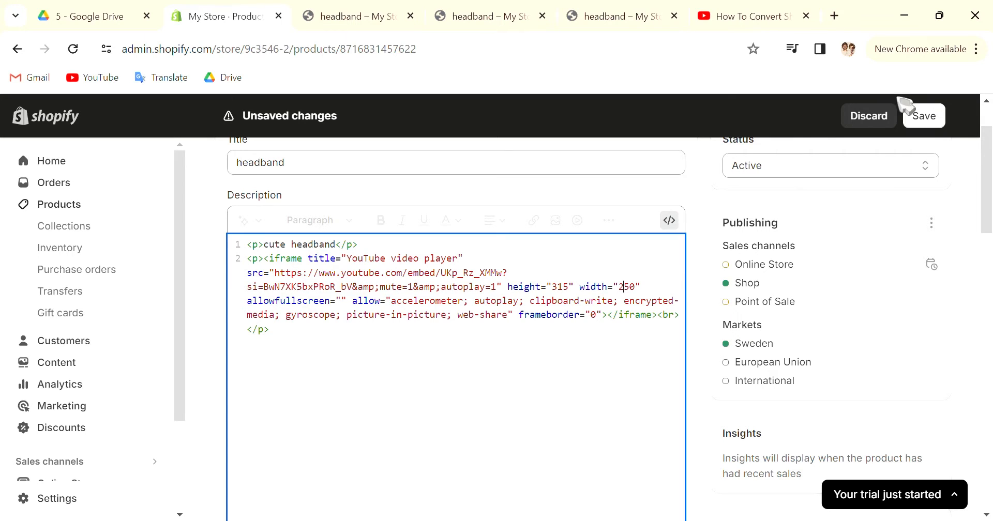
pyautogui.click(928, 118)
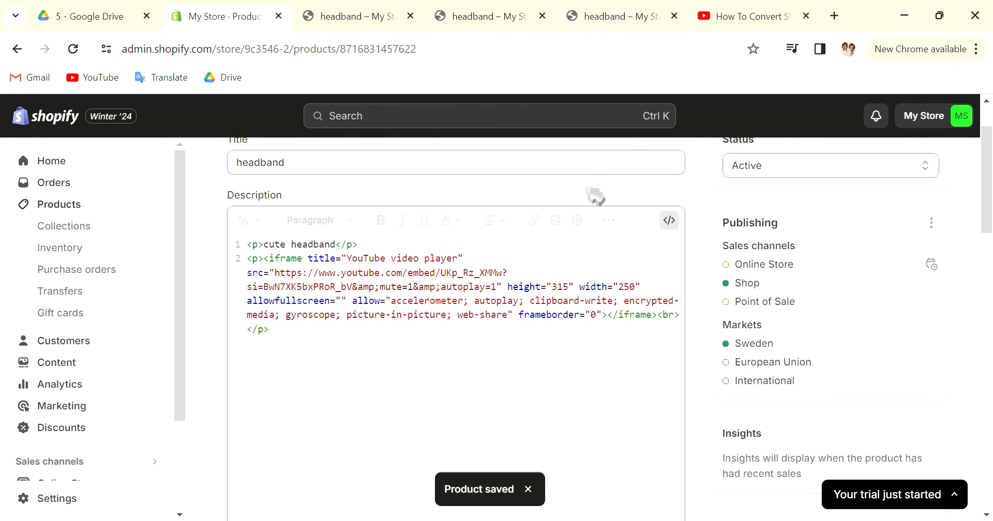
pyautogui.scroll(1, 548, 238)
pyautogui.scroll(-4, 466, 252)
pyautogui.scroll(4, 491, 277)
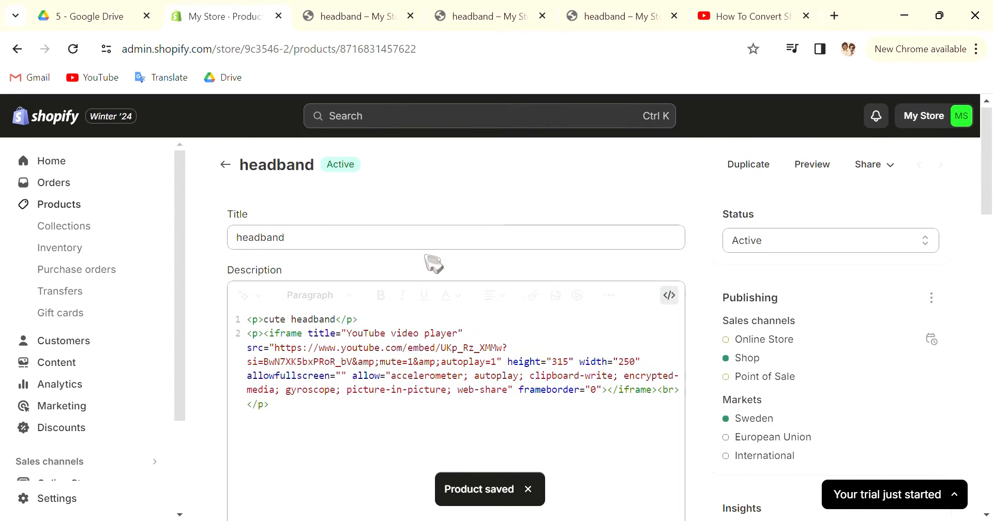
# Switch the description to the visual view and center-align all of its content, both text and video
pyautogui.click(669, 296)
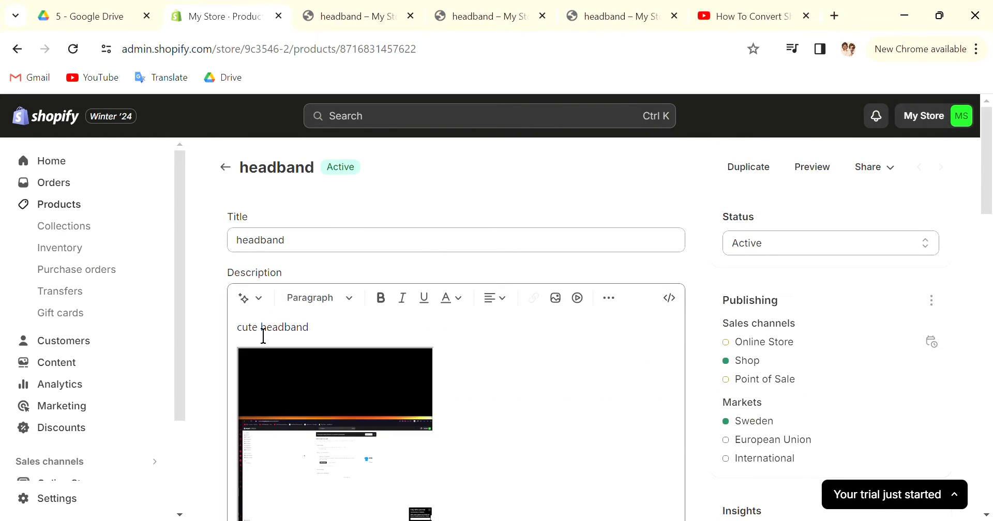
pyautogui.click(253, 341)
pyautogui.moveTo(325, 337); pyautogui.dragTo(246, 333)
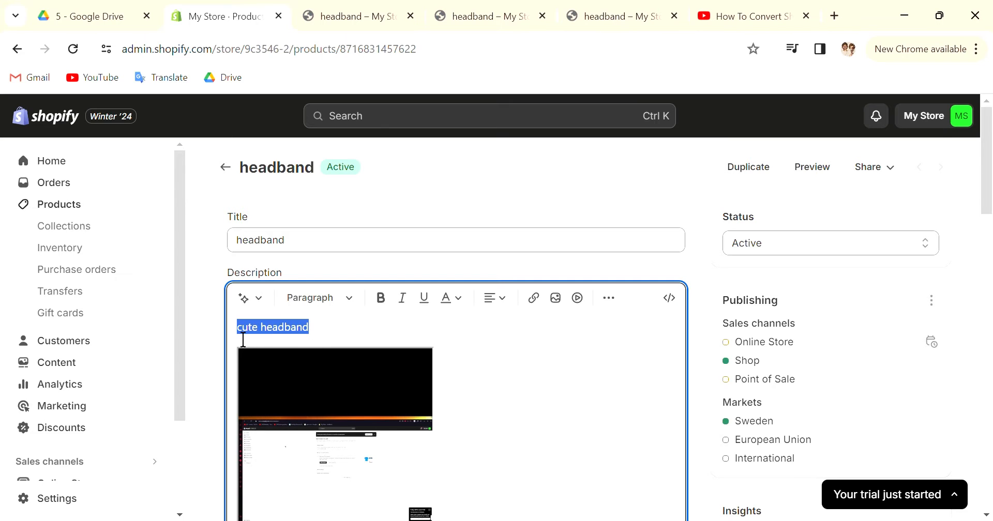
pyautogui.click(247, 340)
pyautogui.hotkey('ctrl', 'a')
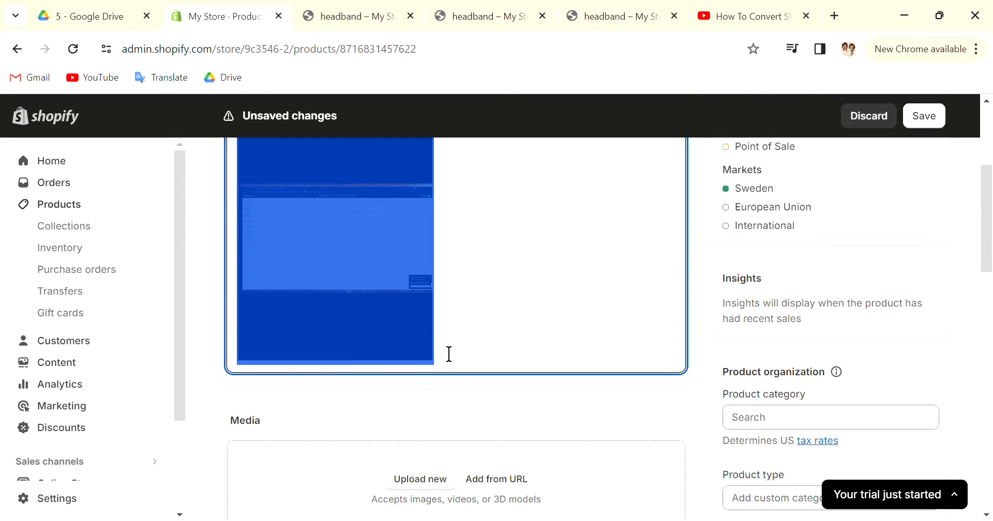
pyautogui.scroll(3, 459, 344)
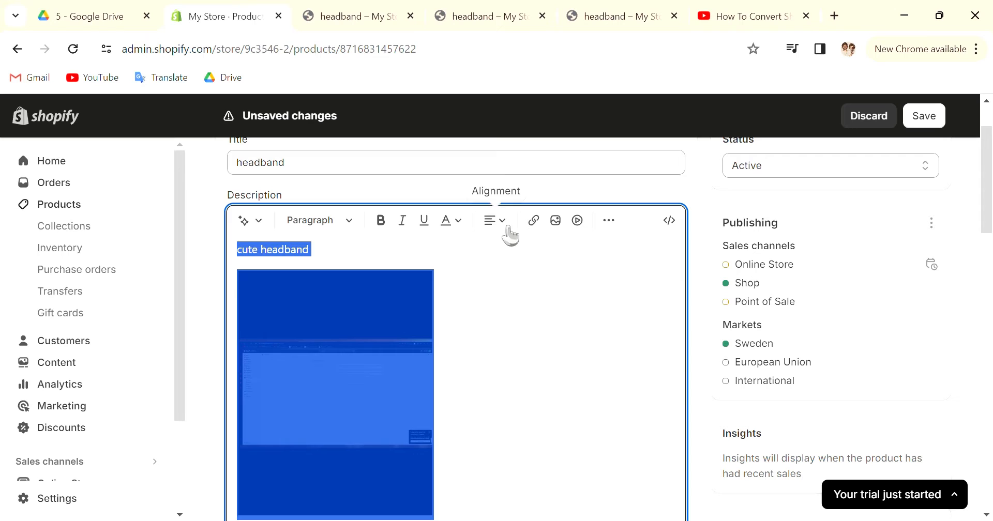
pyautogui.click(498, 221)
pyautogui.click(500, 279)
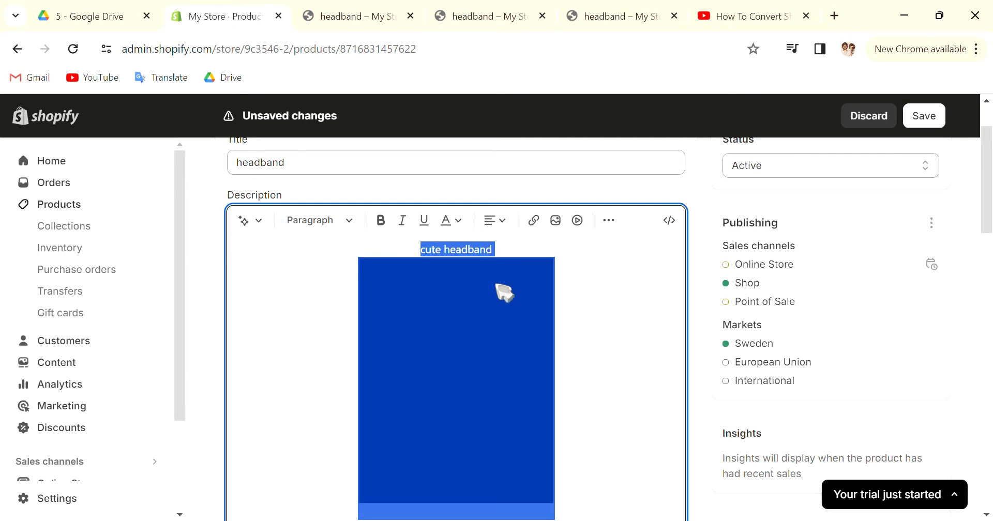
pyautogui.click(500, 225)
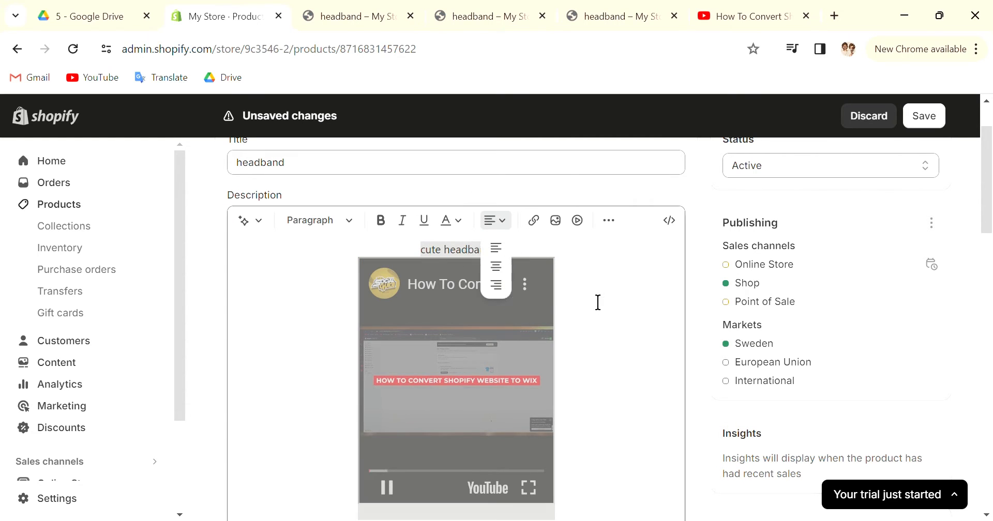
pyautogui.click(600, 304)
pyautogui.scroll(2, 601, 305)
pyautogui.click(566, 263)
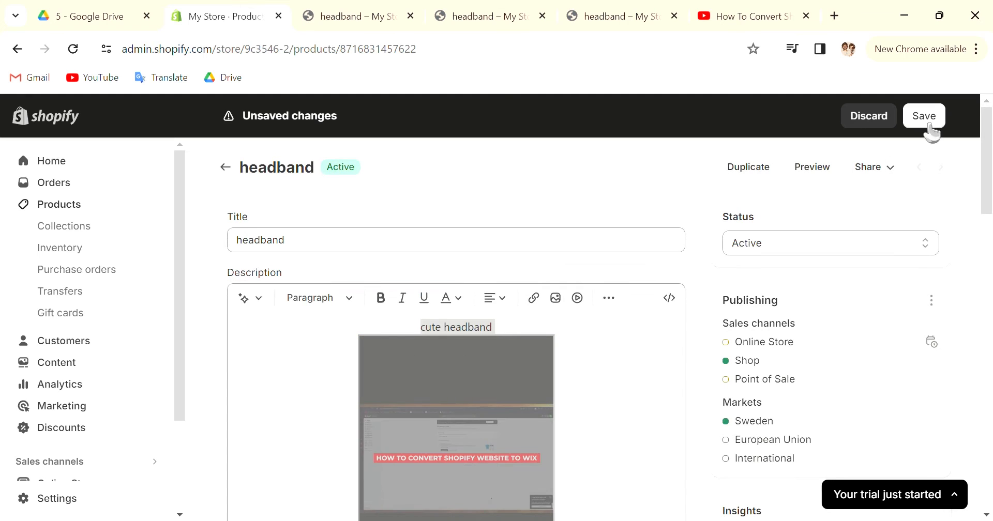
# Save the headband product and check its centered description and video in the store preview
pyautogui.click(924, 116)
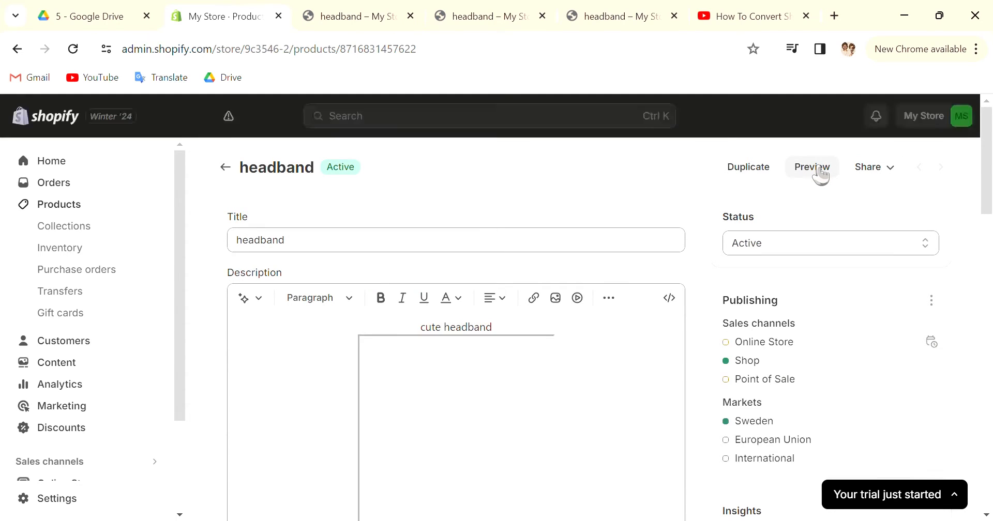
pyautogui.click(819, 168)
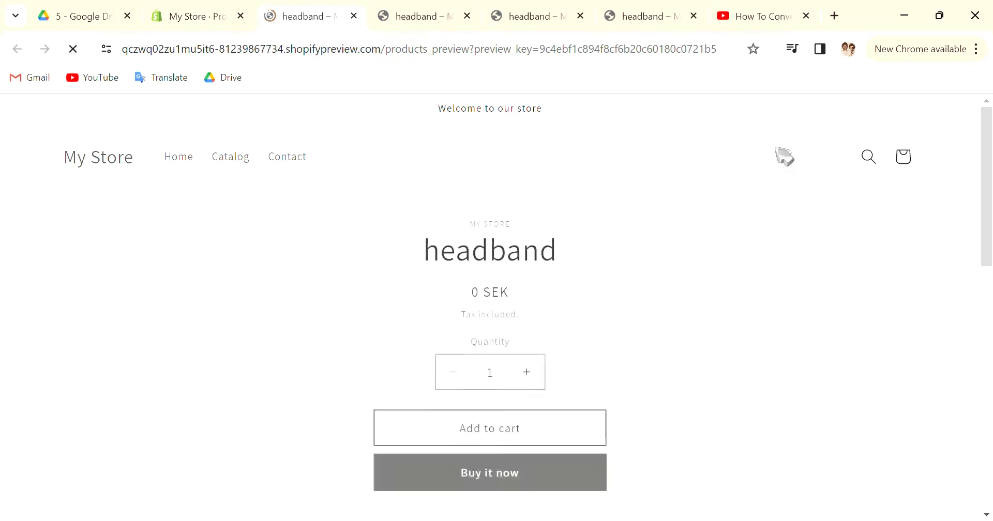
pyautogui.scroll(-6, 577, 414)
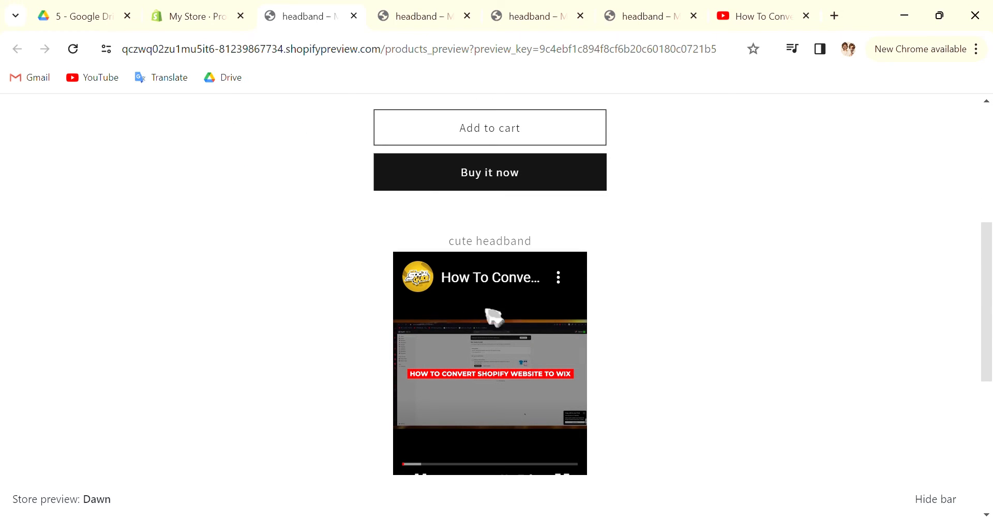
pyautogui.scroll(-4, 663, 362)
pyautogui.scroll(3, 526, 399)
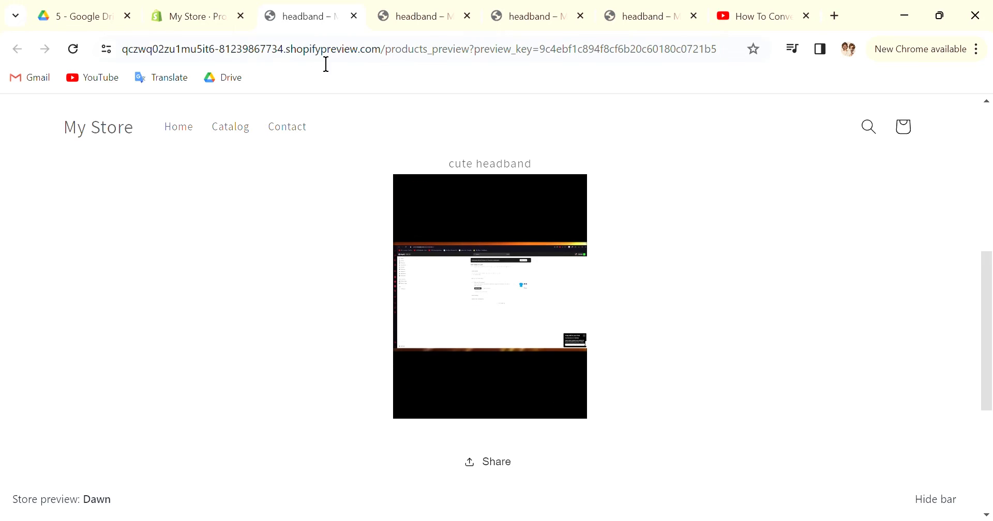
# Set the video iframe's width to 400 in the headband description's HTML and return to the visual view
pyautogui.click(220, 21)
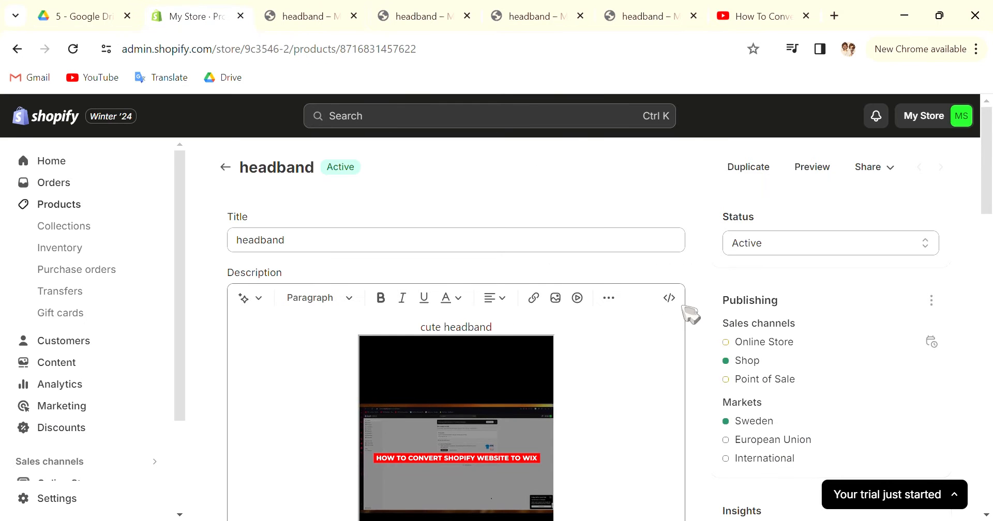
pyautogui.click(669, 298)
pyautogui.scroll(-3, 672, 326)
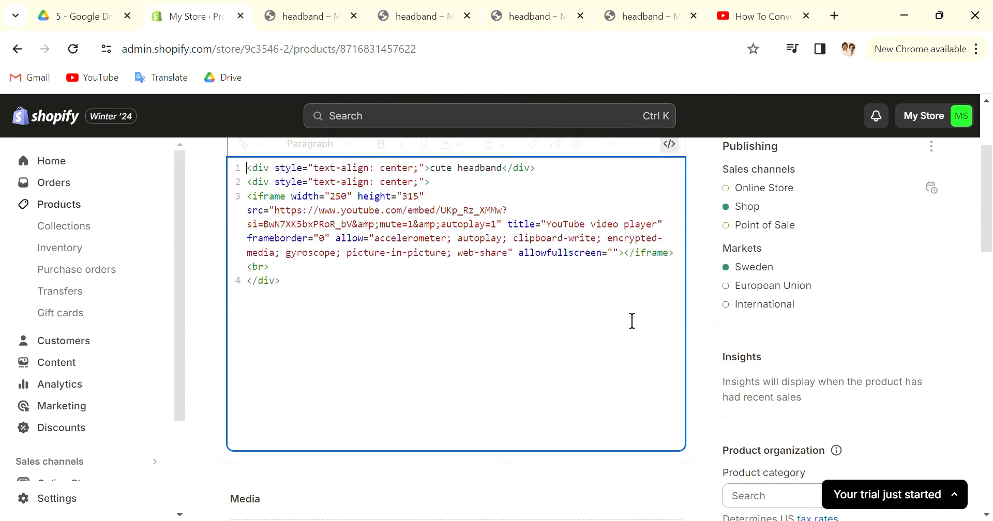
pyautogui.scroll(2, 632, 320)
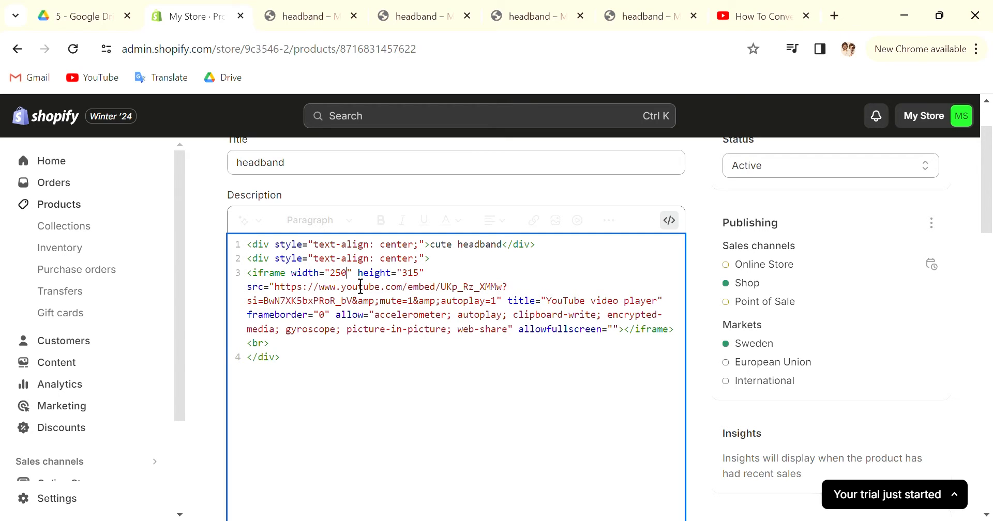
pyautogui.press('BackSpace')
pyautogui.press('BackSpace')
pyautogui.press('BackSpace')
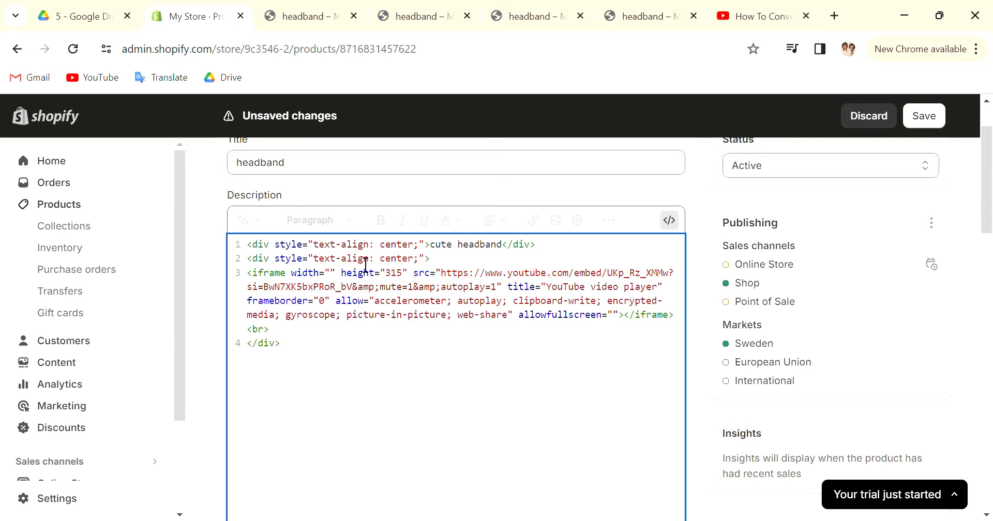
pyautogui.write('300')
pyautogui.press('BackSpace')
pyautogui.press('BackSpace')
pyautogui.press('BackSpace')
pyautogui.write('400')
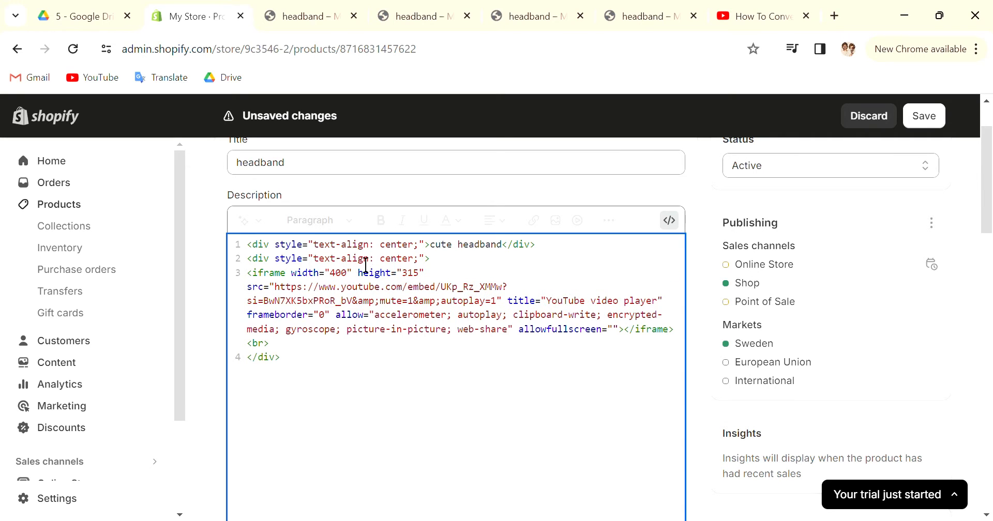
pyautogui.press('Return')
pyautogui.press('BackSpace')
pyautogui.click(669, 220)
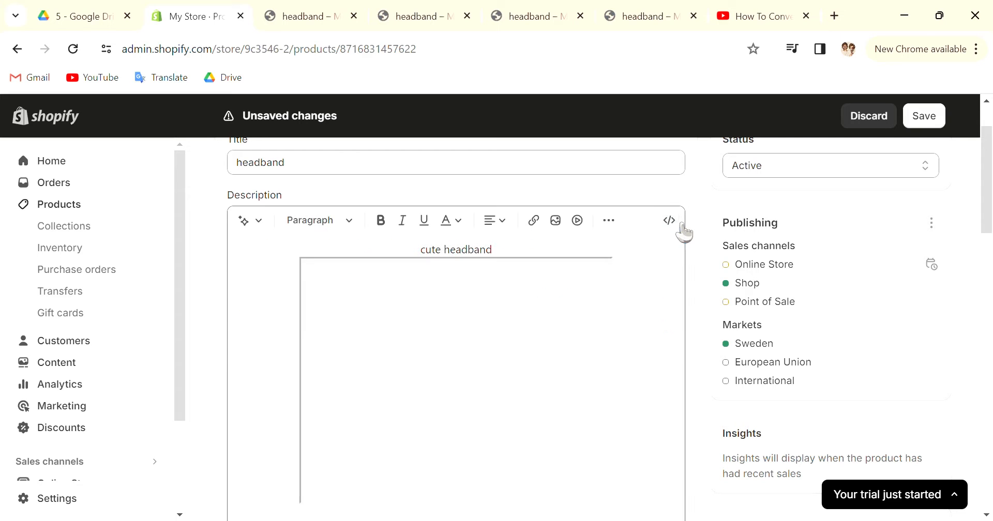
# Look over the video in the headband product's description and return to the products list
pyautogui.scroll(-6, 288, 270)
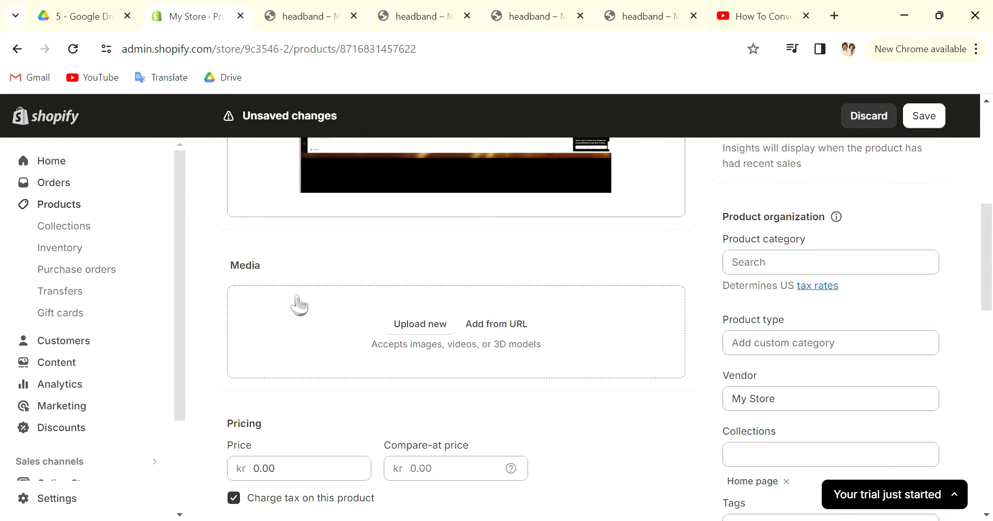
pyautogui.scroll(-2, 324, 339)
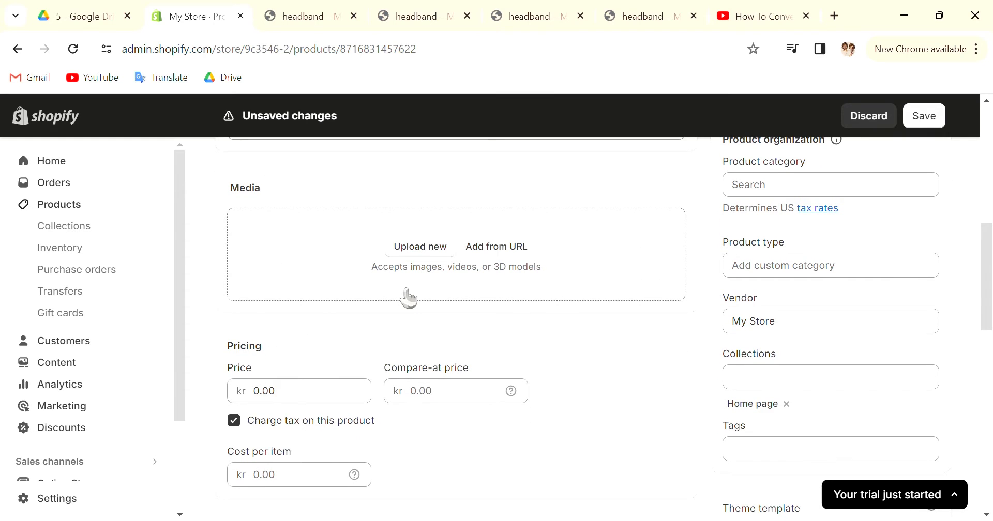
pyautogui.scroll(-1, 408, 298)
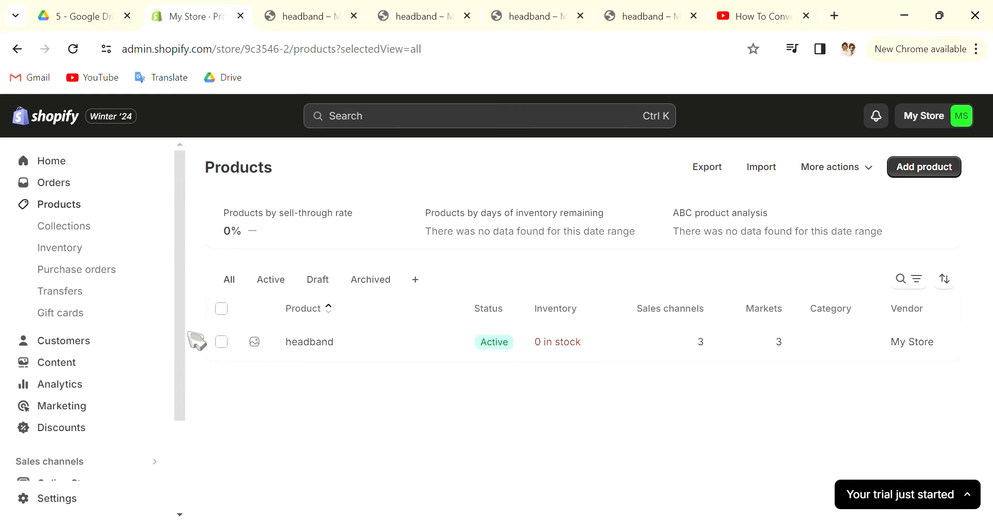
# Browse the themes offered for the online store and open the Dawn theme for customizing
pyautogui.scroll(-3, 176, 367)
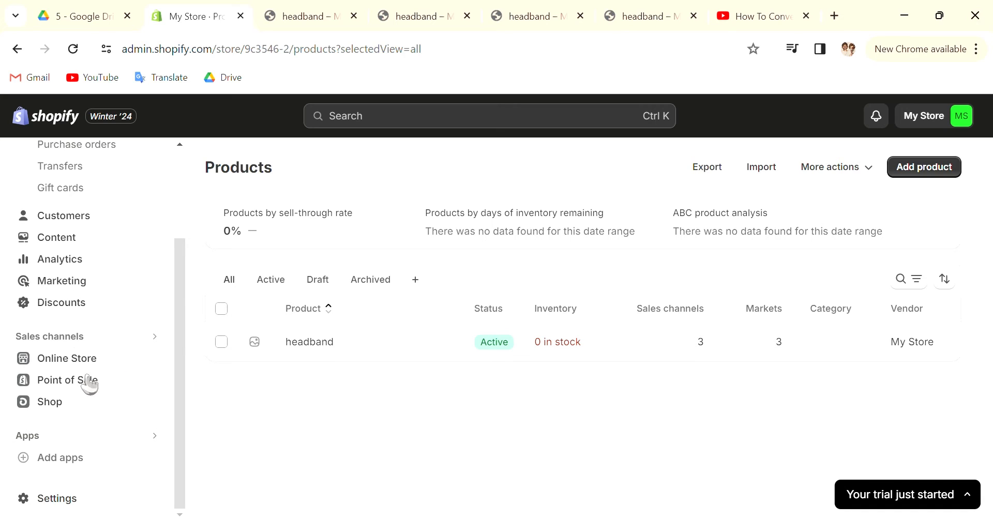
pyautogui.click(61, 360)
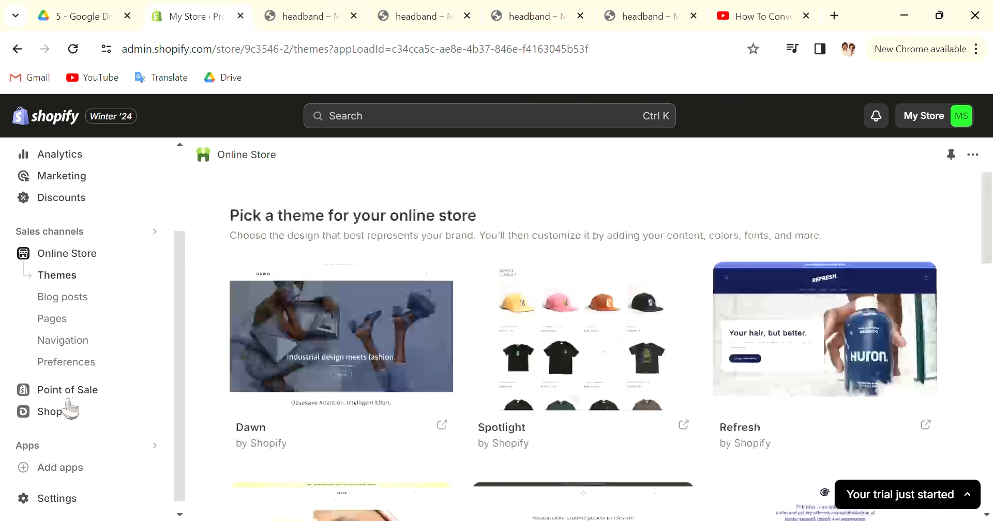
pyautogui.scroll(-6, 339, 348)
pyautogui.scroll(6, 340, 348)
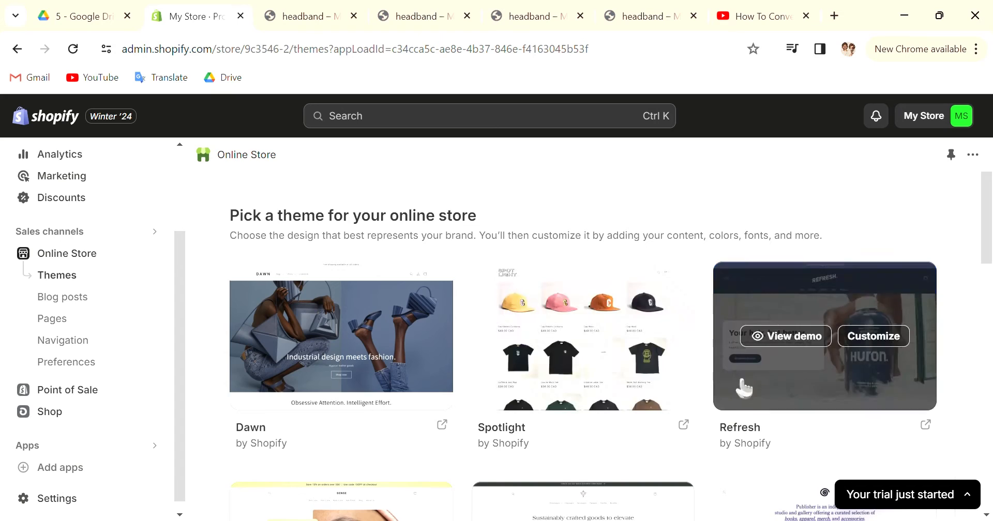
pyautogui.scroll(-5, 580, 355)
pyautogui.scroll(5, 396, 357)
pyautogui.moveTo(328, 292)
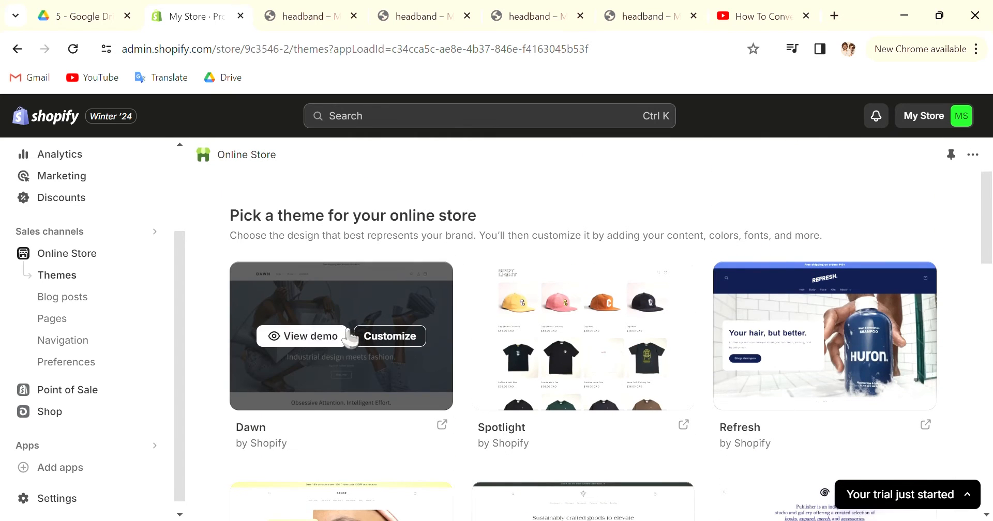
pyautogui.click(397, 336)
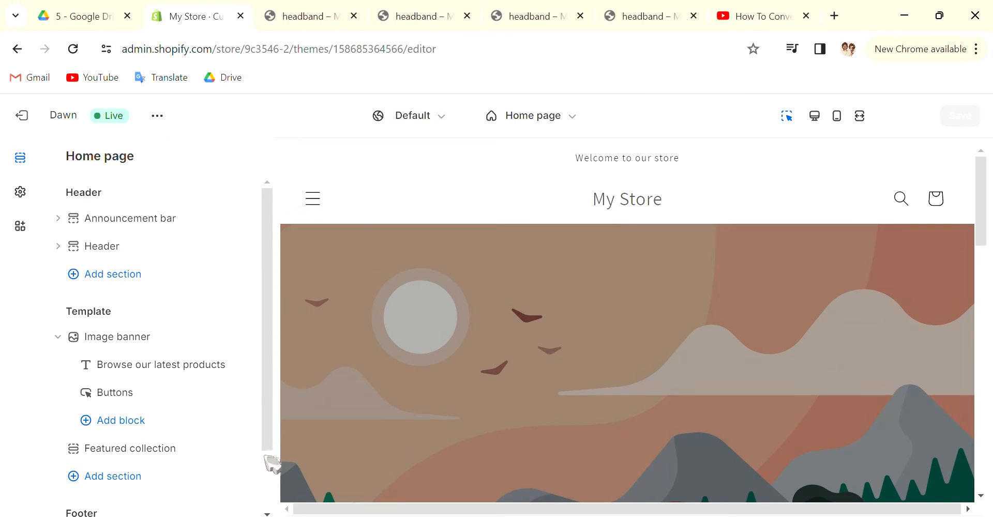
# Examine the home page's sections and preview, including the settings of the Featured collection section holding the headband product
pyautogui.moveTo(270, 355); pyautogui.dragTo(280, 496)
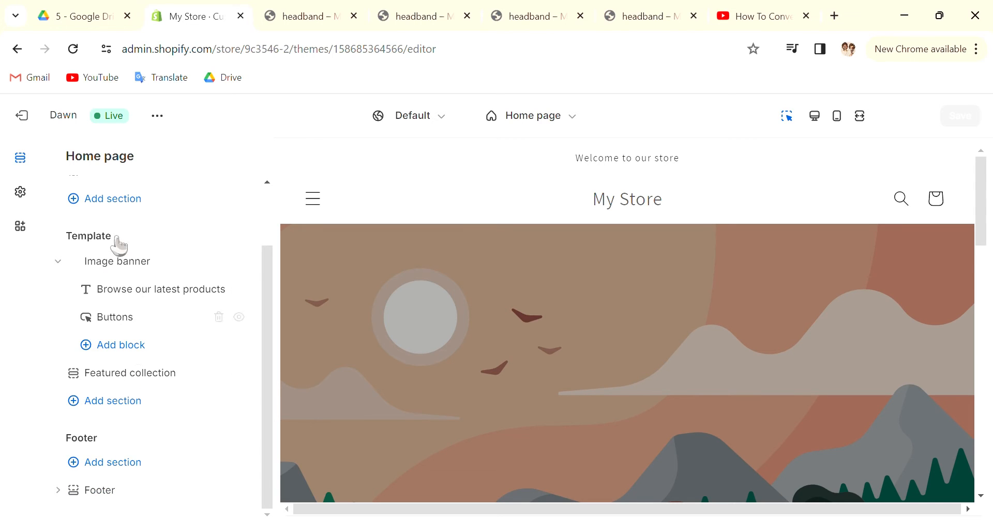
pyautogui.scroll(2, 167, 362)
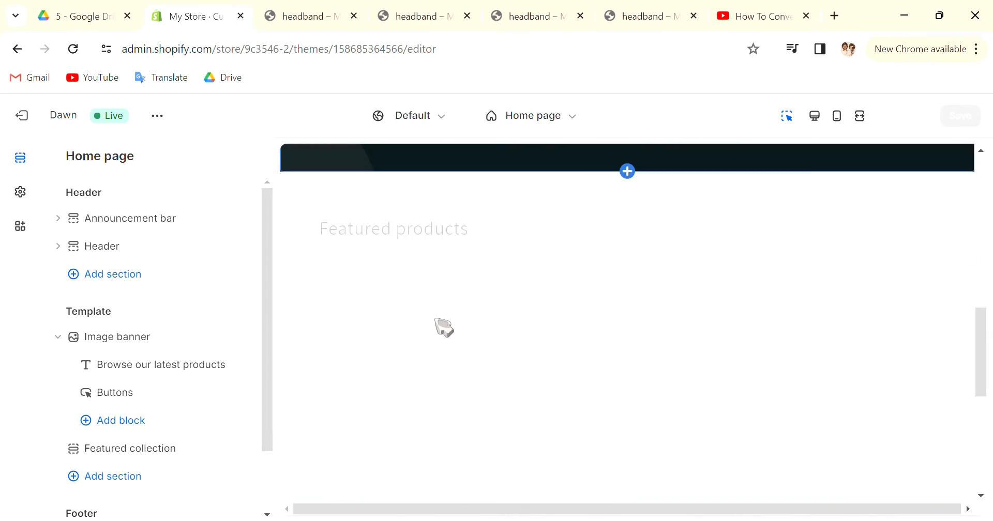
pyautogui.scroll(-8, 451, 329)
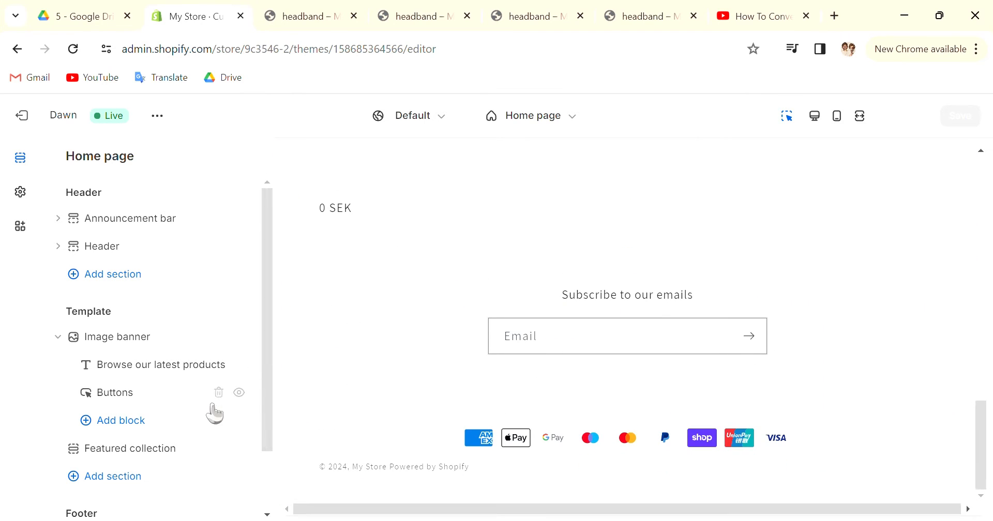
pyautogui.scroll(5, 442, 283)
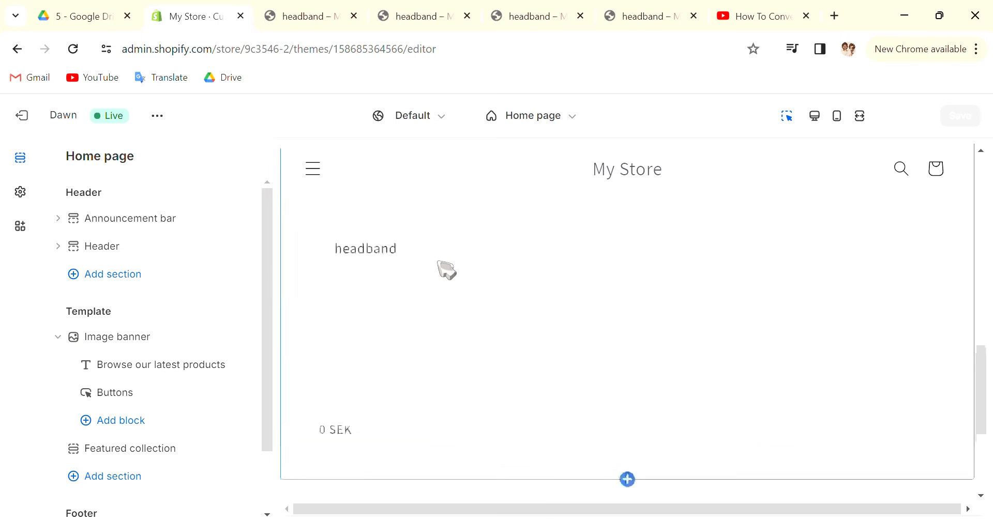
pyautogui.scroll(-2, 463, 336)
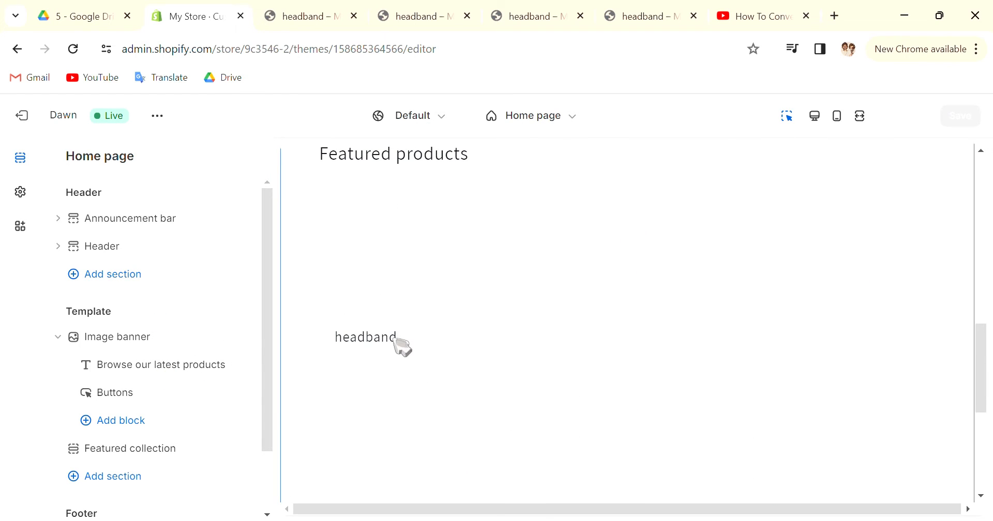
pyautogui.click(353, 327)
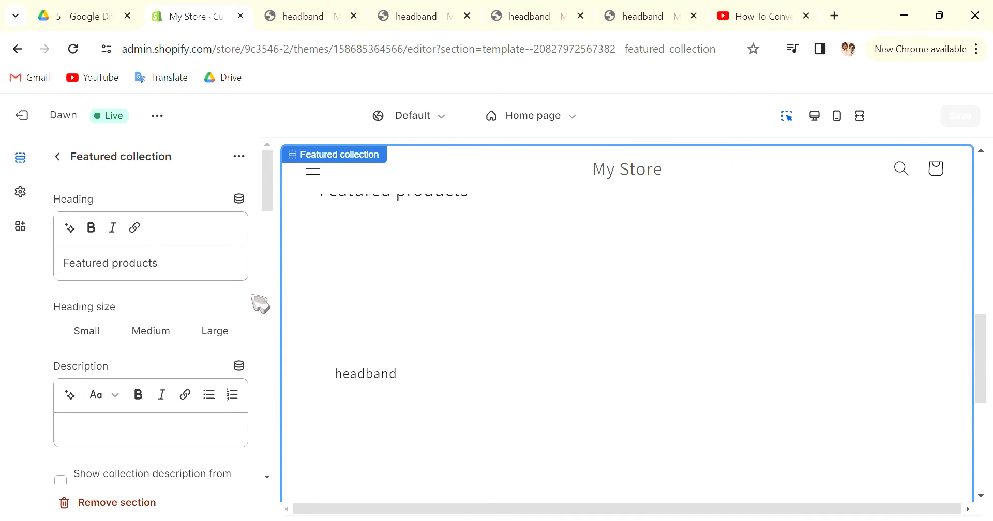
pyautogui.scroll(-3, 237, 330)
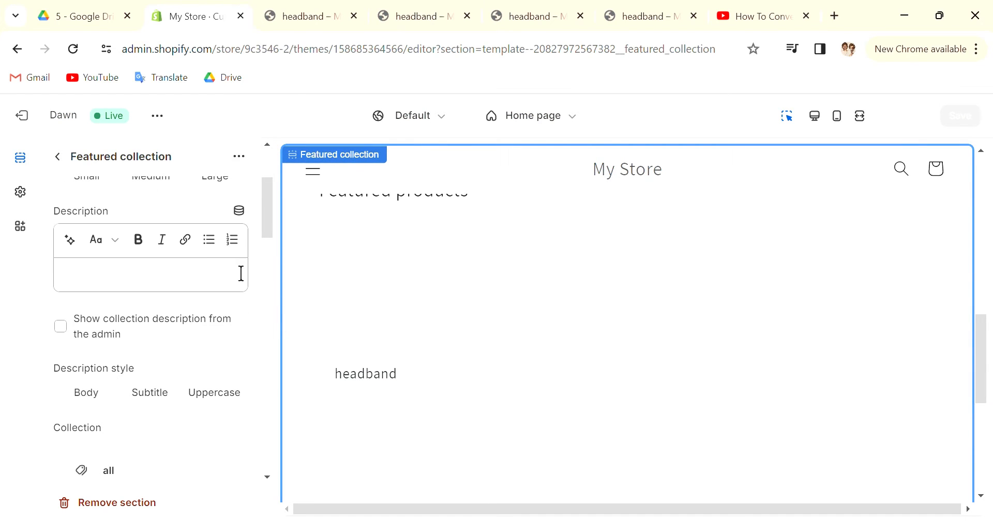
pyautogui.scroll(-4, 202, 279)
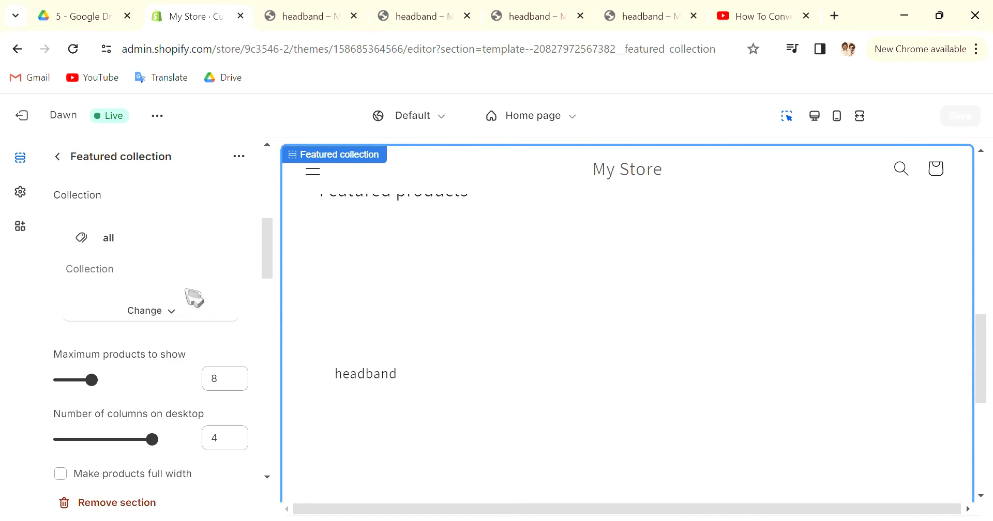
pyautogui.click(59, 157)
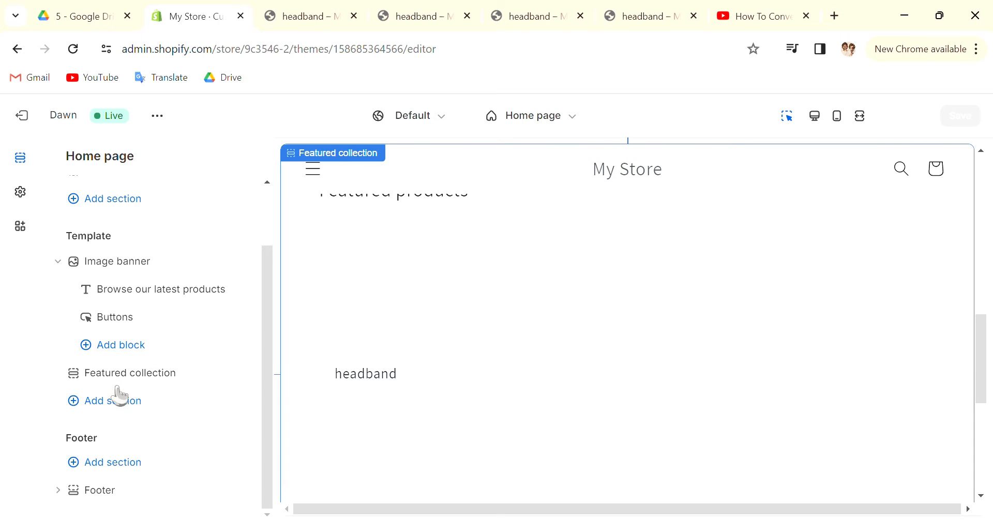
# Add a Video section below the Featured collection in the home page template and open its settings
pyautogui.click(113, 401)
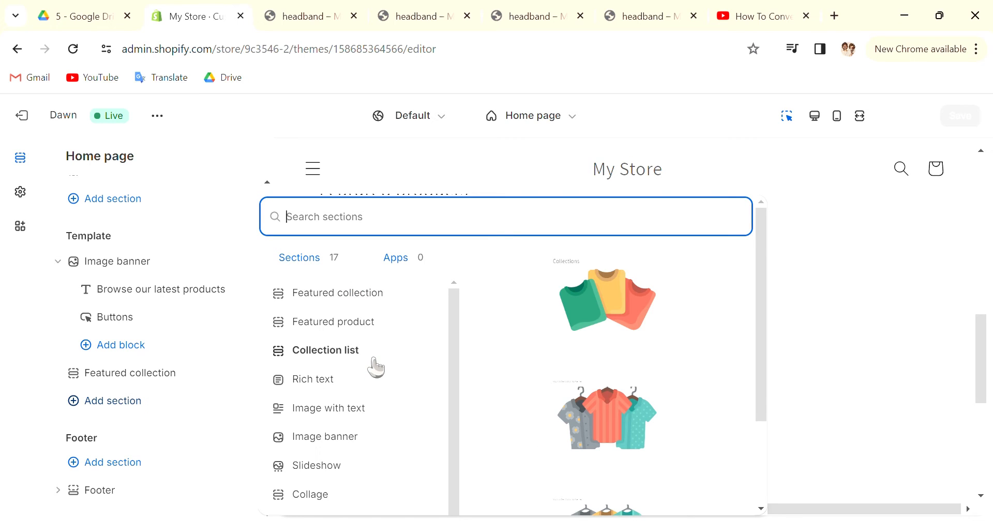
pyautogui.scroll(-3, 376, 367)
pyautogui.scroll(3, 373, 379)
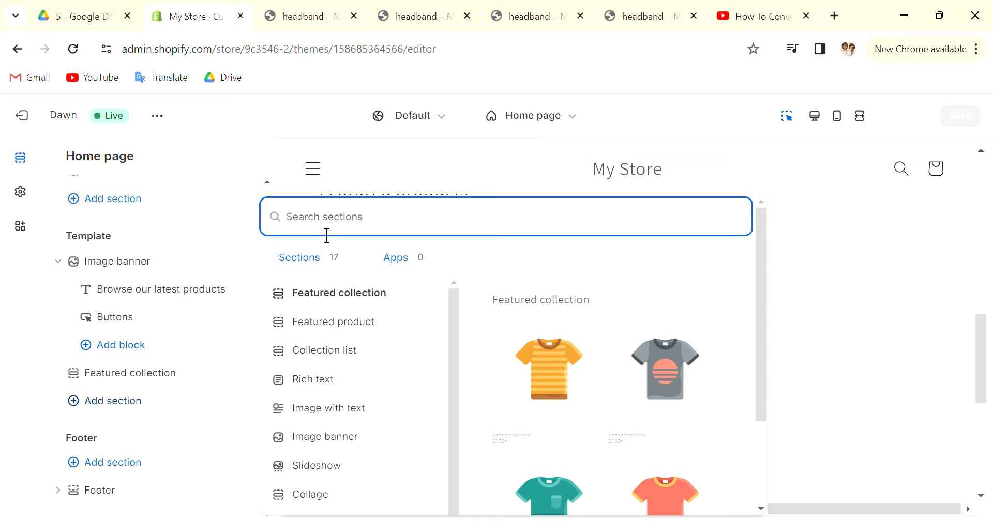
pyautogui.write('v')
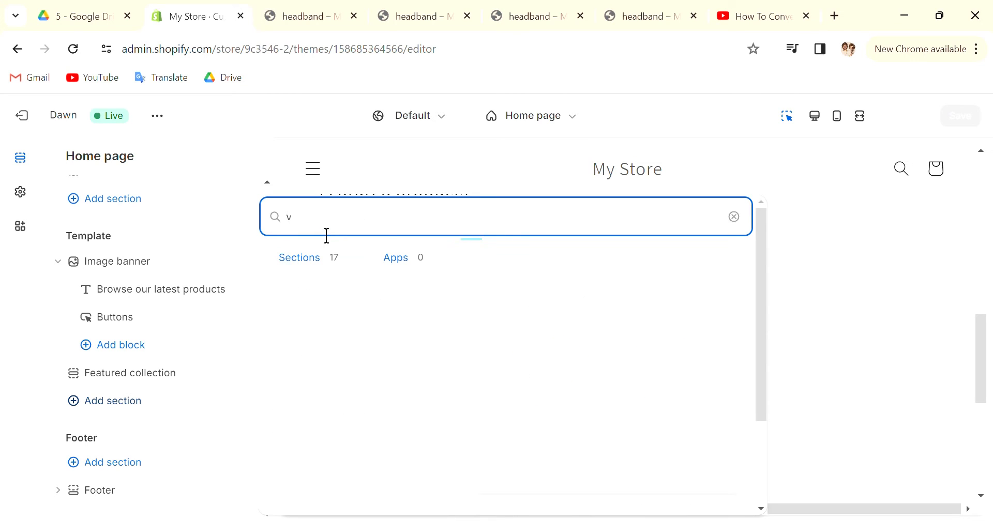
pyautogui.click(317, 297)
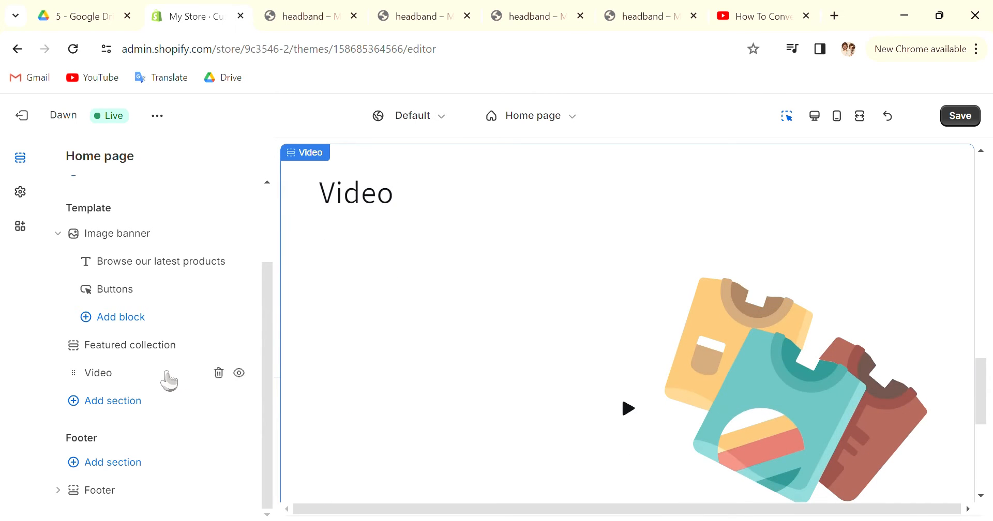
pyautogui.click(169, 379)
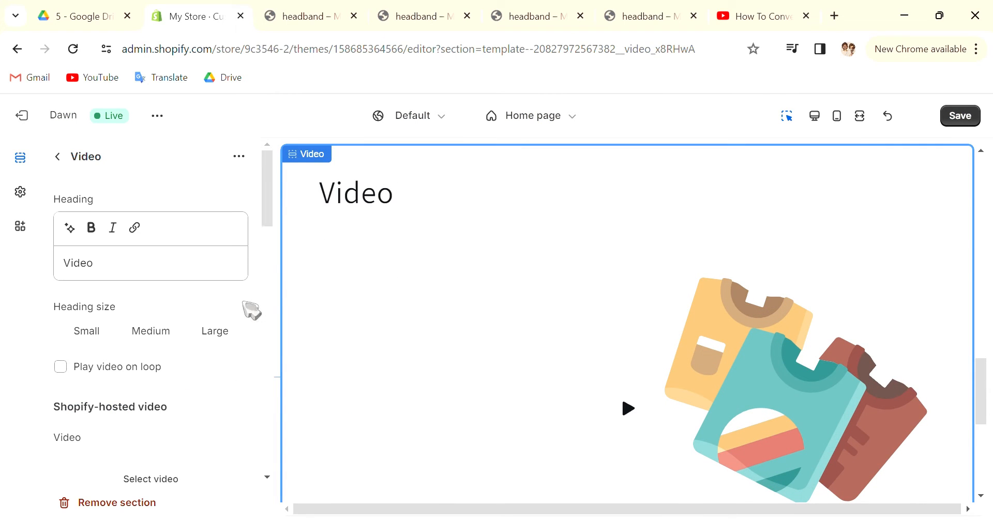
# Switch to the YouTube video, close its embed dialog, and copy the video's share link
pyautogui.click(740, 20)
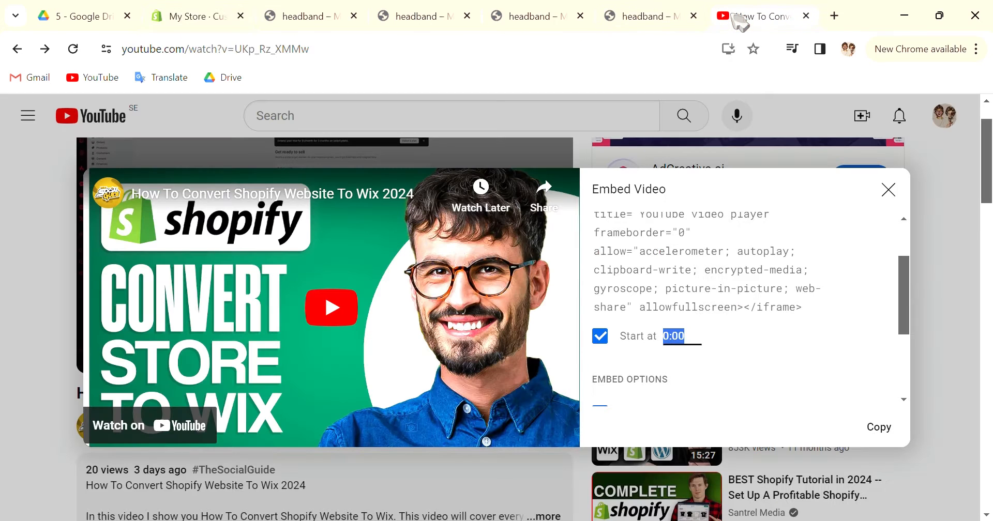
pyautogui.click(913, 205)
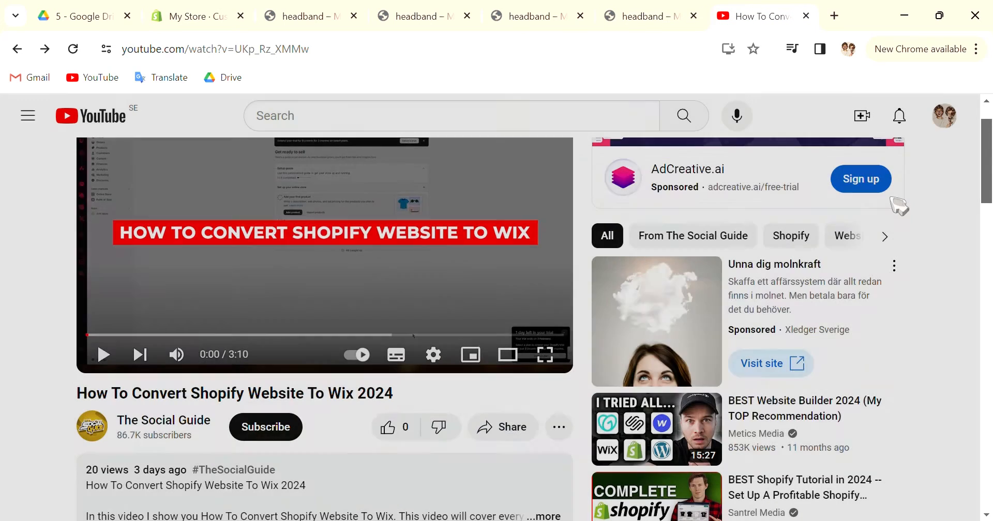
pyautogui.scroll(-3, 336, 425)
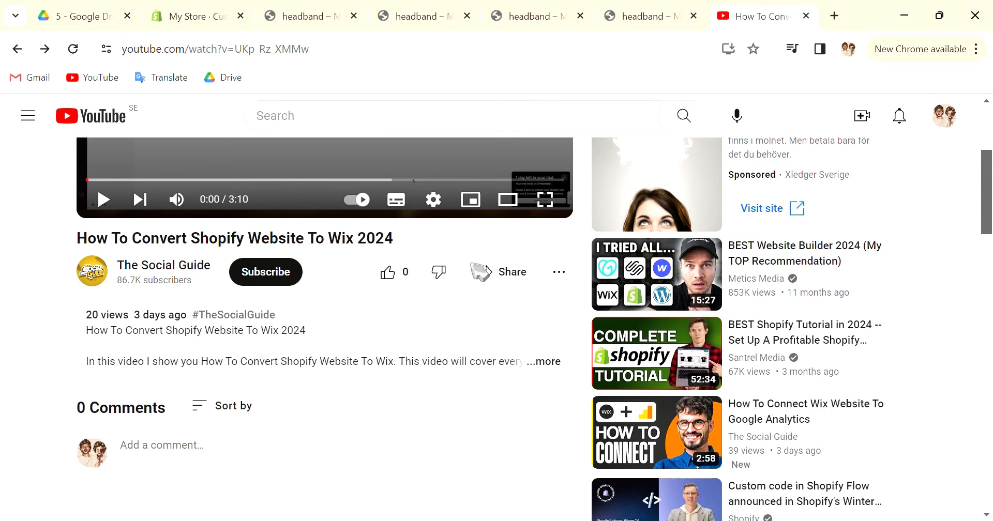
pyautogui.click(502, 271)
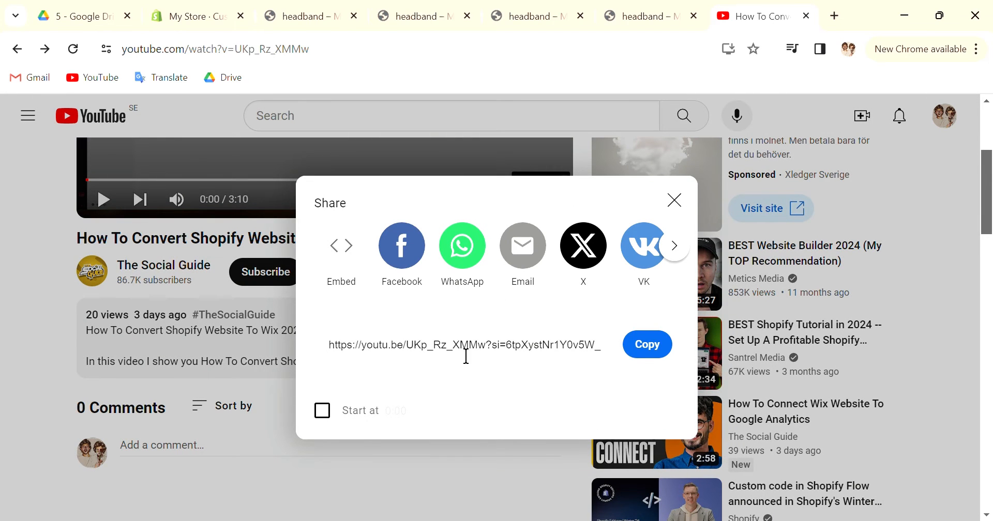
pyautogui.click(641, 347)
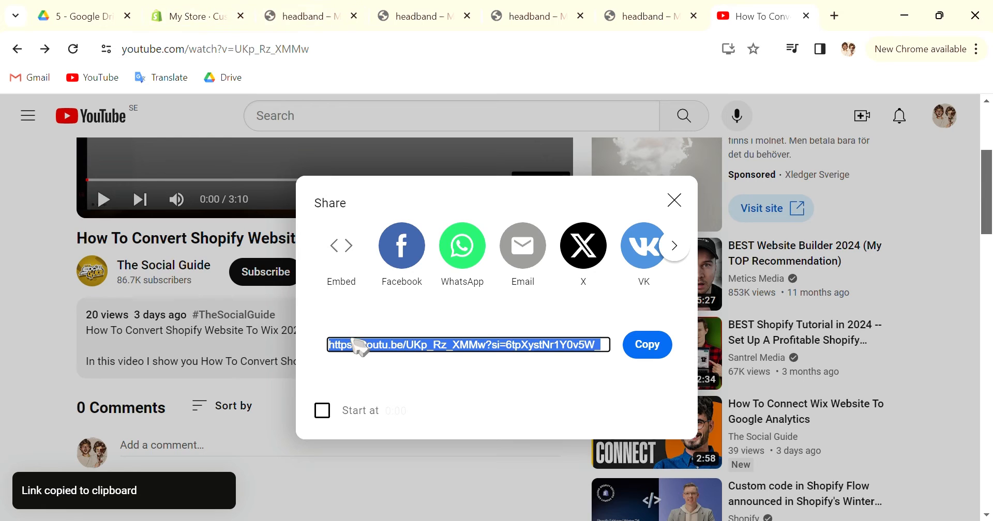
# Switch back to the Shopify theme editor and set the copied YouTube share link as a link in the Video section's heading
pyautogui.click(277, 18)
pyautogui.click(193, 20)
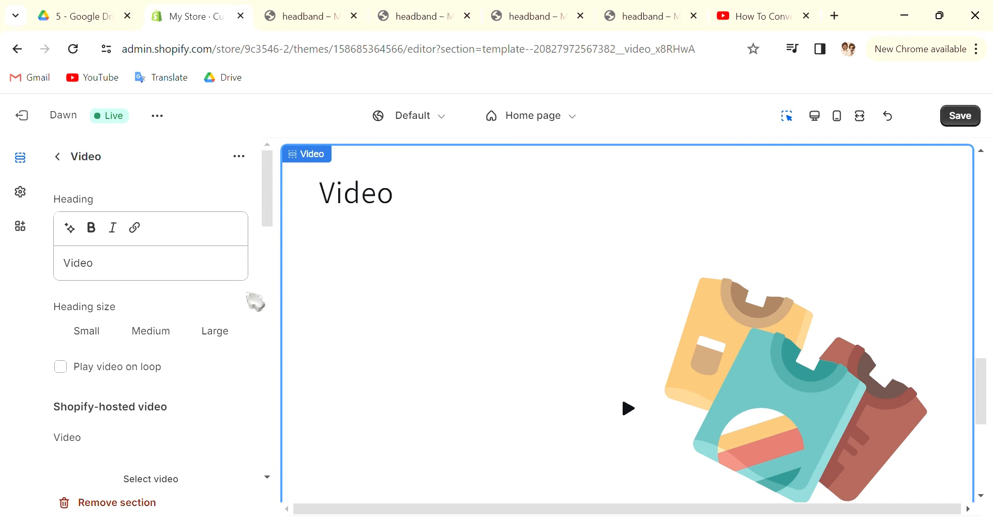
pyautogui.scroll(-2, 136, 283)
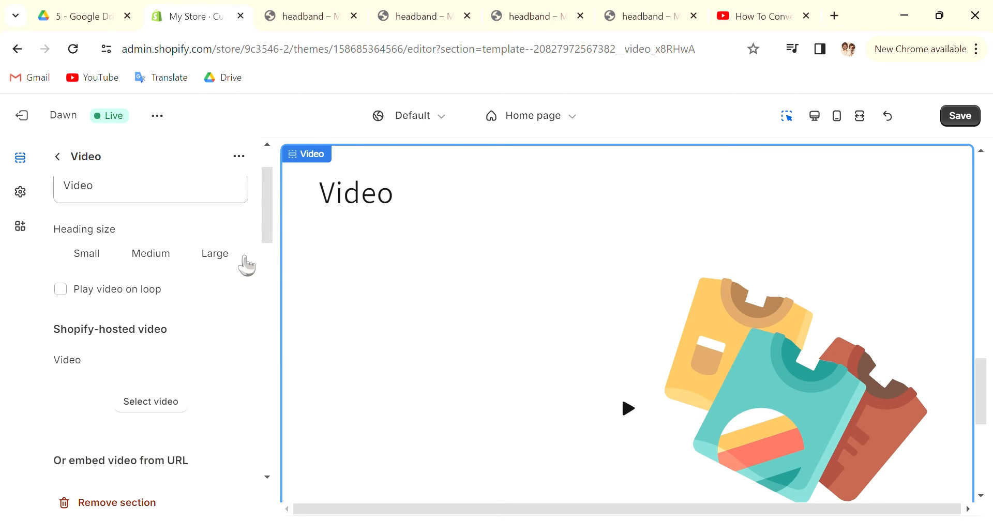
pyautogui.scroll(2, 184, 266)
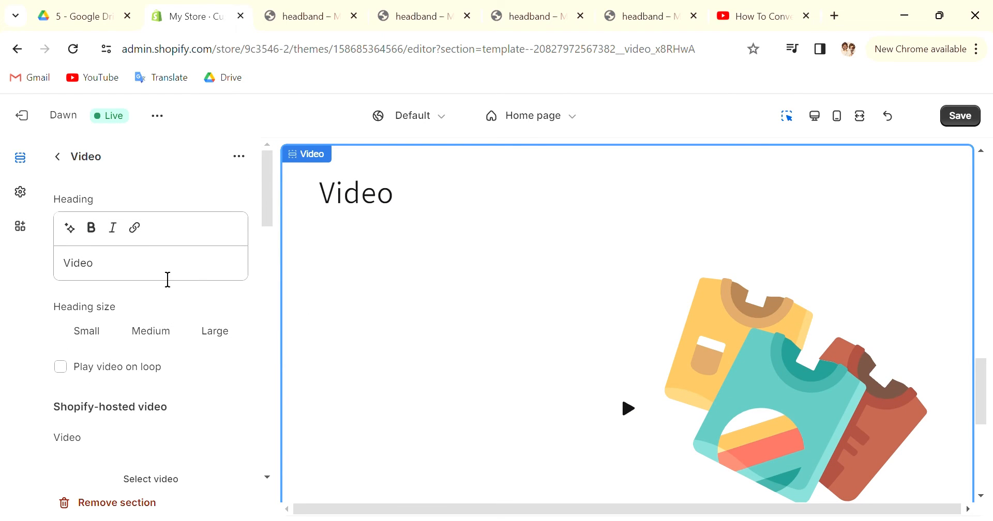
pyautogui.click(136, 231)
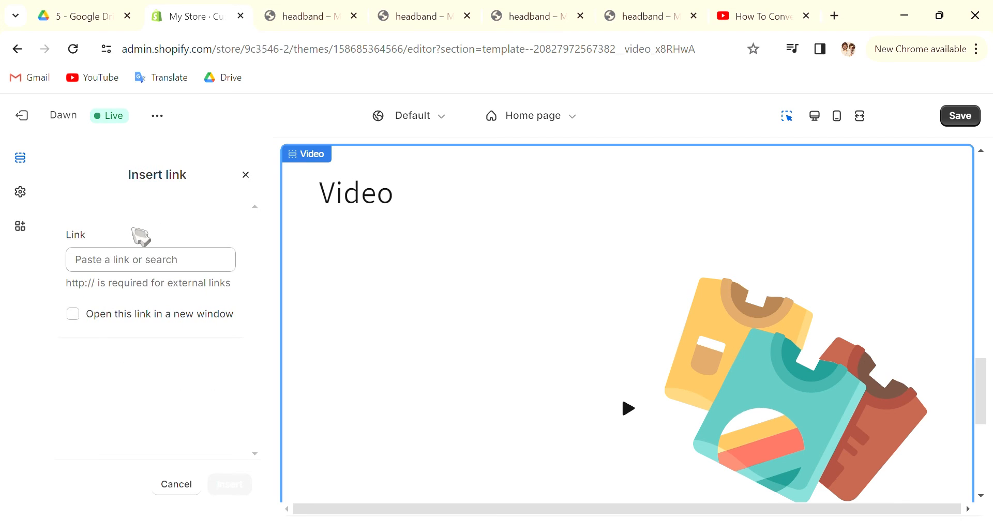
pyautogui.click(192, 271)
pyautogui.hotkey('ctrl', 'v')
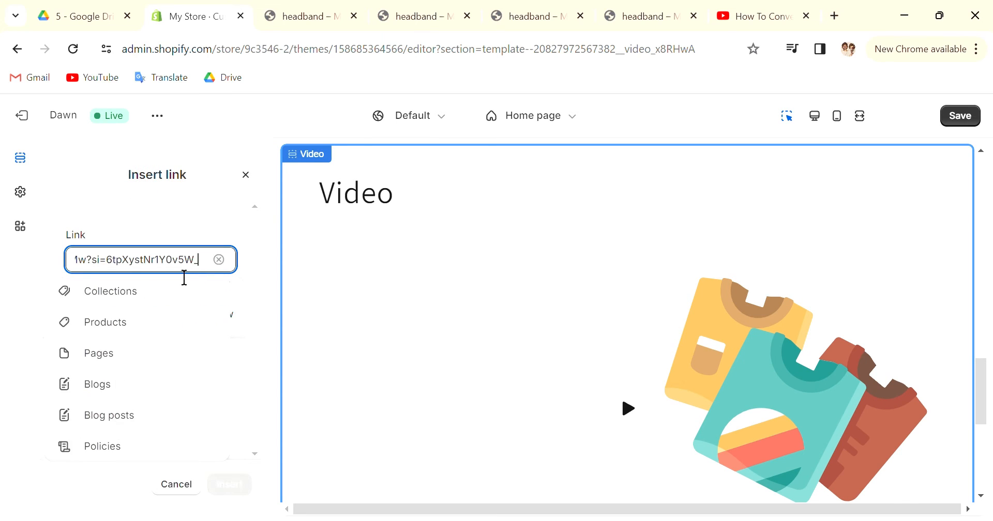
pyautogui.click(196, 221)
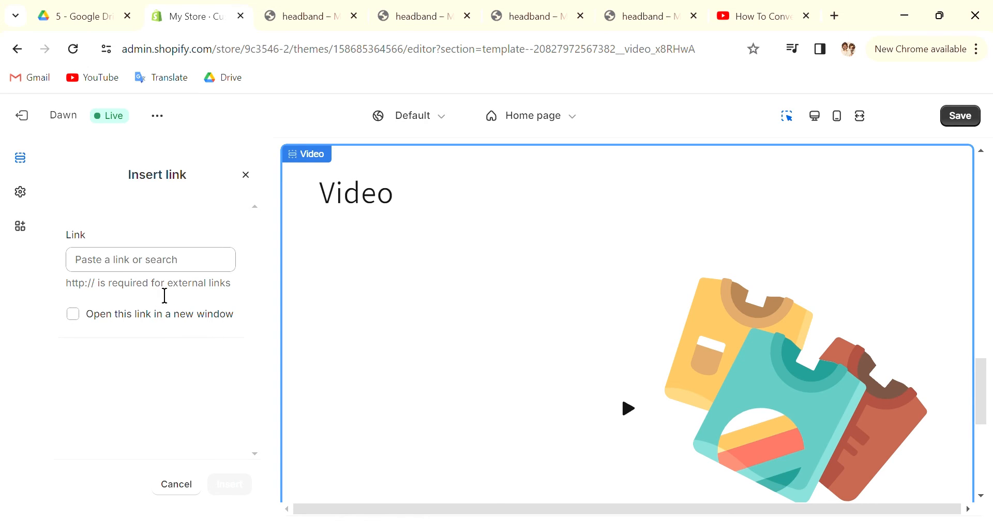
pyautogui.click(187, 268)
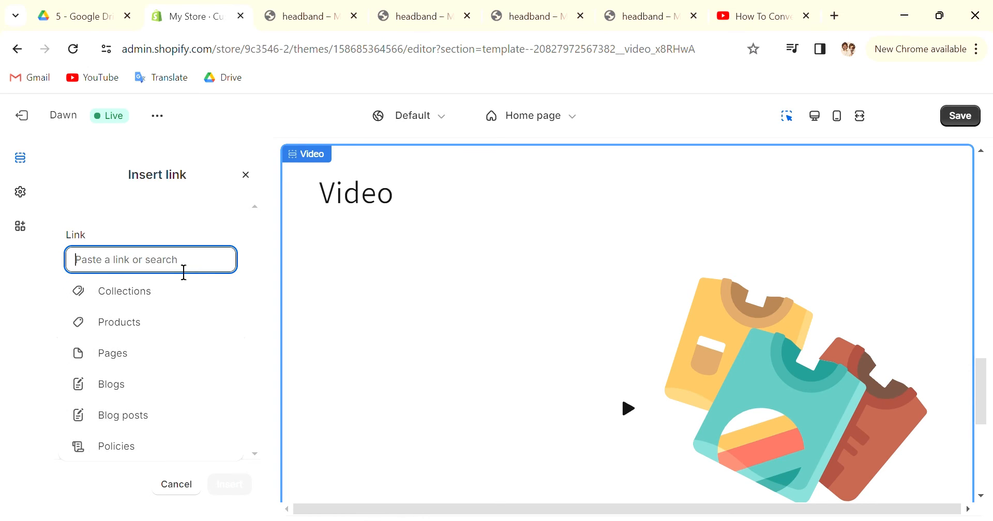
pyautogui.hotkey('ctrl', 'v')
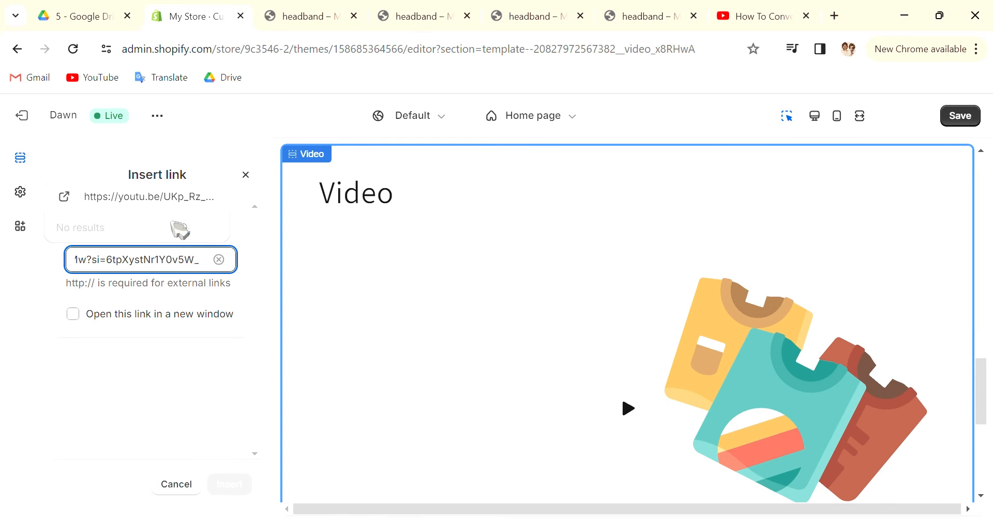
pyautogui.click(171, 206)
# Clear the link title and insert the YouTube link into the Video section's heading
pyautogui.click(122, 342)
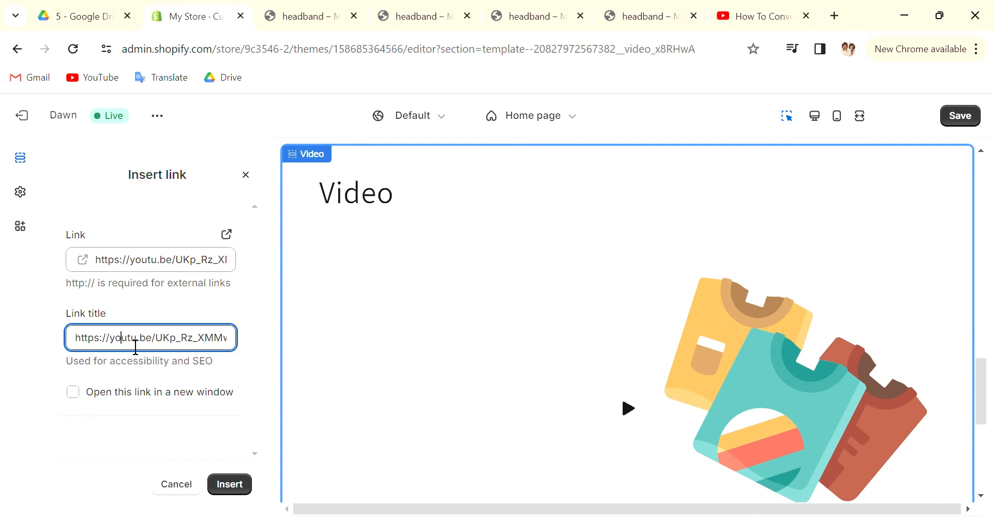
pyautogui.moveTo(83, 344); pyautogui.dragTo(256, 341)
pyautogui.click(204, 307)
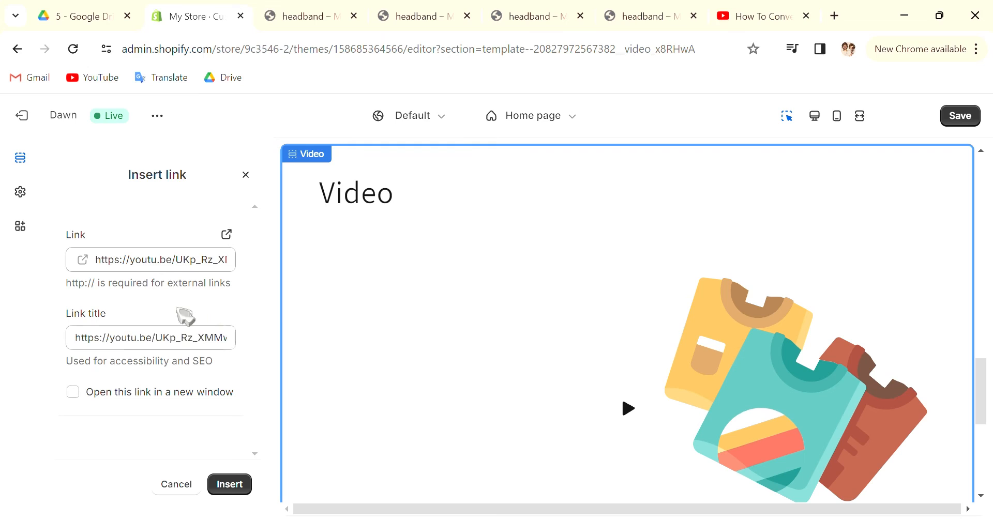
pyautogui.moveTo(84, 344); pyautogui.dragTo(278, 341)
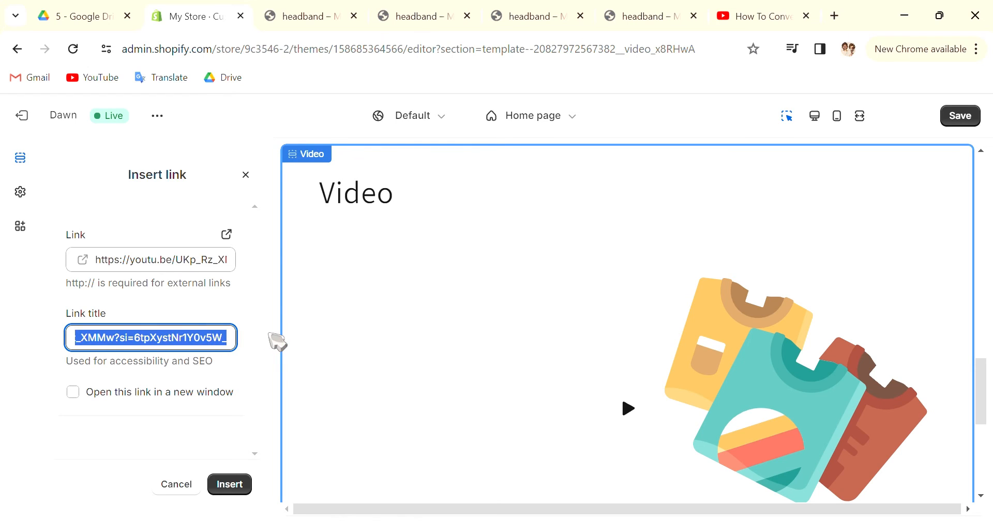
pyautogui.press('BackSpace')
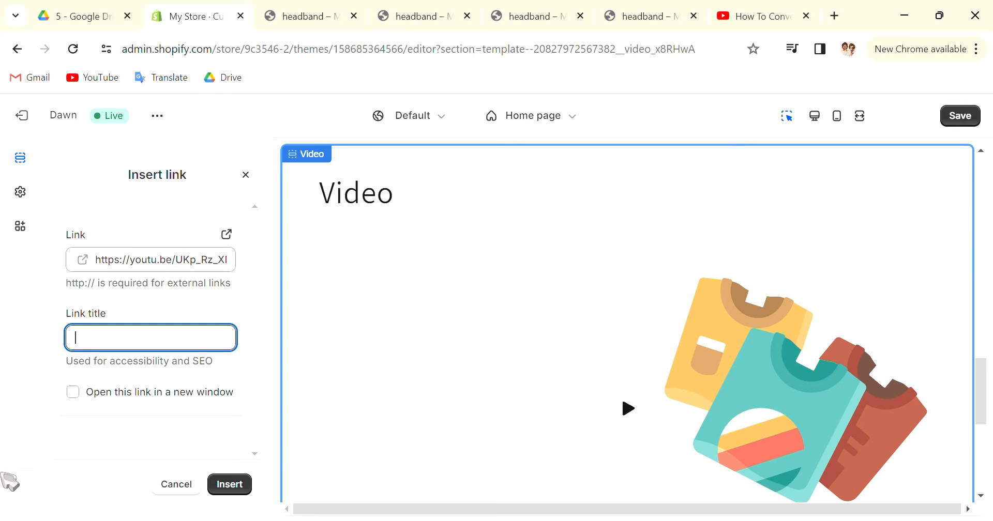
pyautogui.click(244, 487)
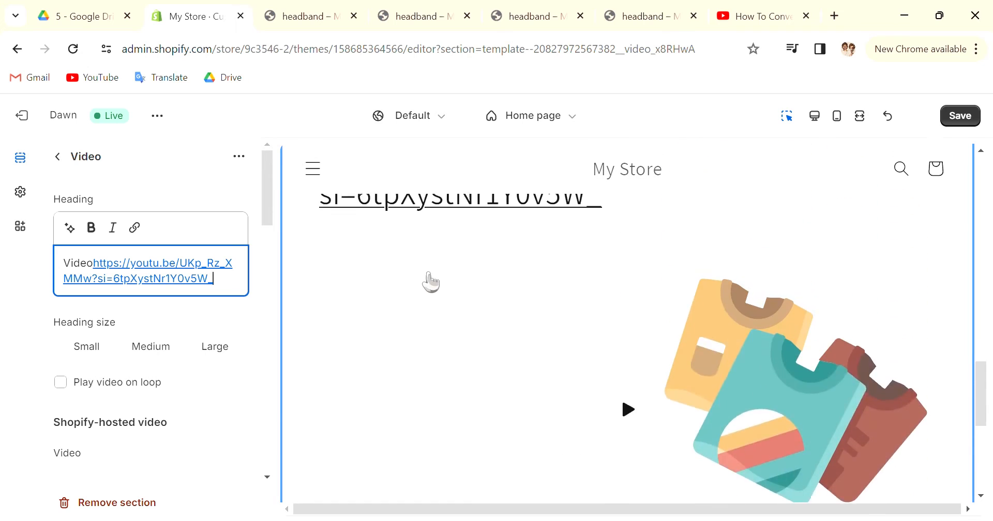
# Enable looped playback for the Video section
pyautogui.click(61, 384)
pyautogui.scroll(-2, 137, 413)
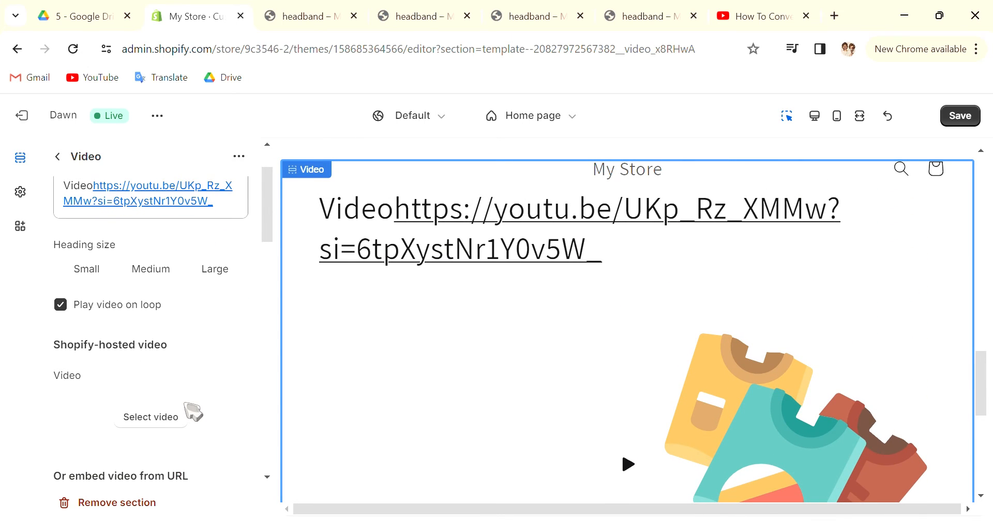
pyautogui.scroll(2, 117, 318)
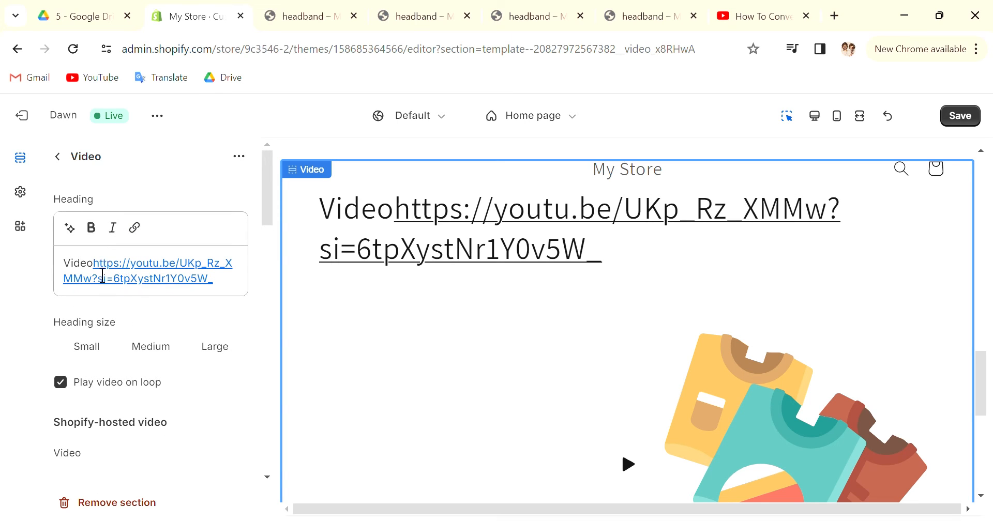
# Delete the word "Video" in front of the YouTube link in the section heading
pyautogui.moveTo(88, 265); pyautogui.dragTo(107, 276)
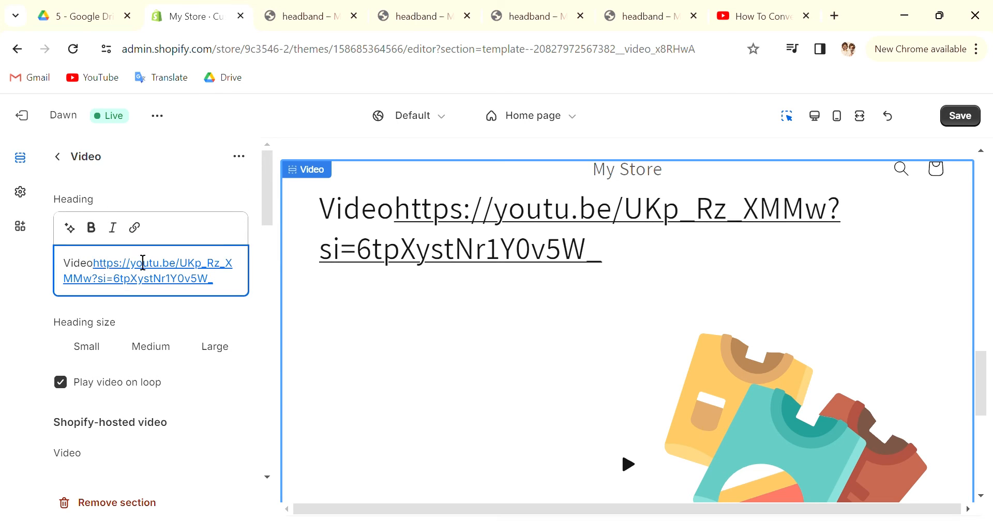
pyautogui.press('BackSpace')
pyautogui.press('BackSpace')
pyautogui.press('BackSpace')
pyautogui.press('BackSpace')
pyautogui.press('BackSpace')
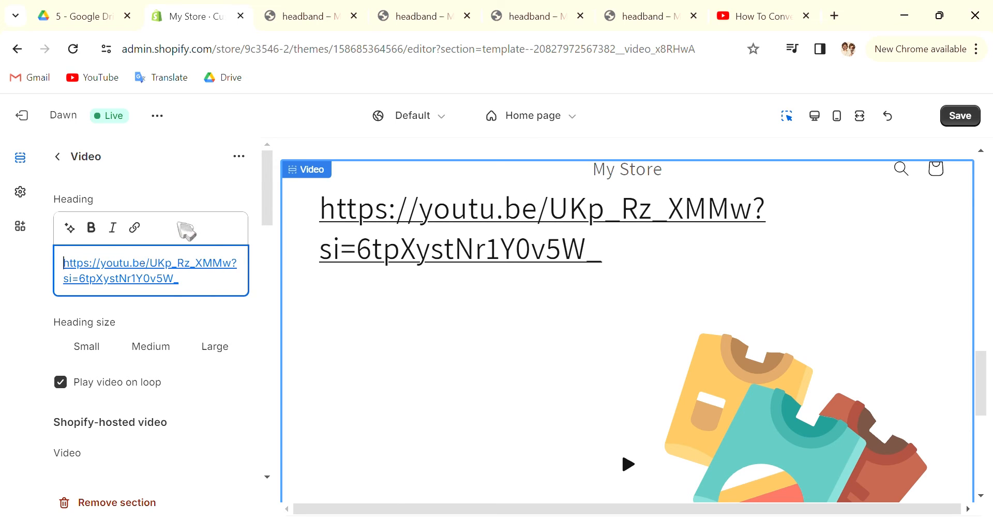
pyautogui.click(196, 311)
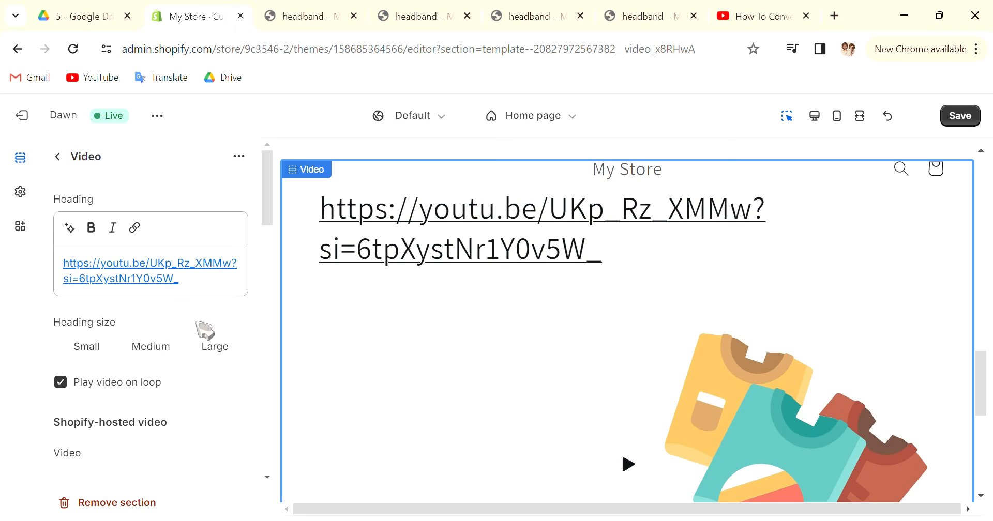
# Examine the Video section's embed URL, cover image and alt text settings and its preview on the home page
pyautogui.scroll(-8, 205, 330)
pyautogui.scroll(1, 207, 324)
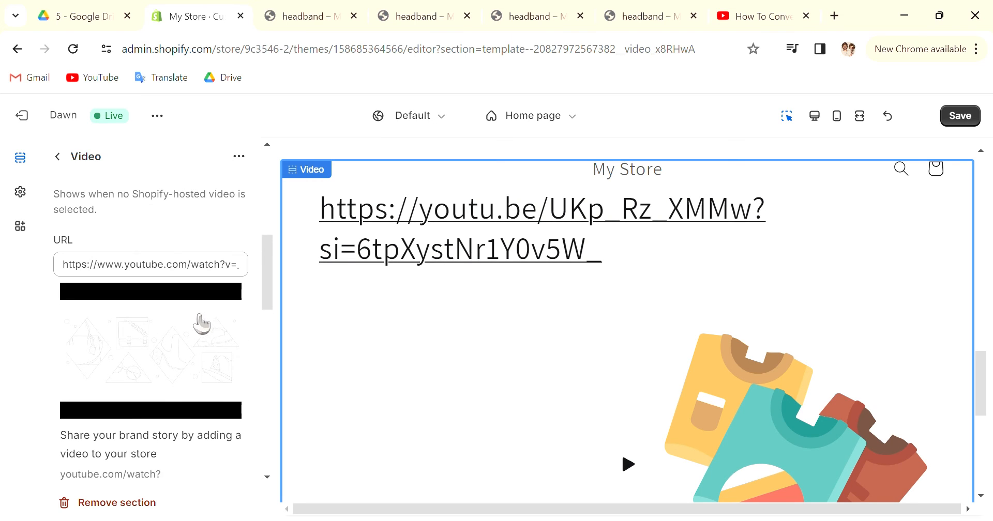
pyautogui.scroll(-2, 202, 323)
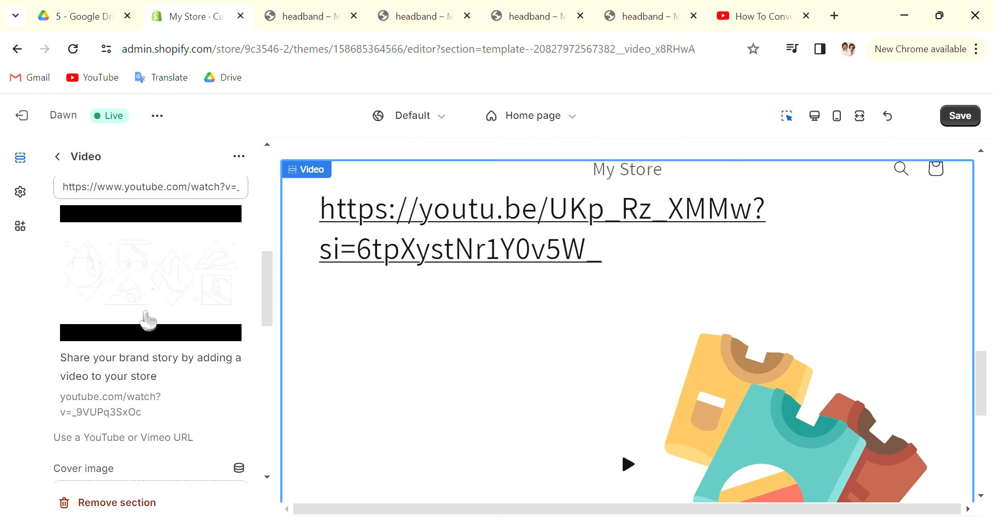
pyautogui.scroll(-4, 148, 320)
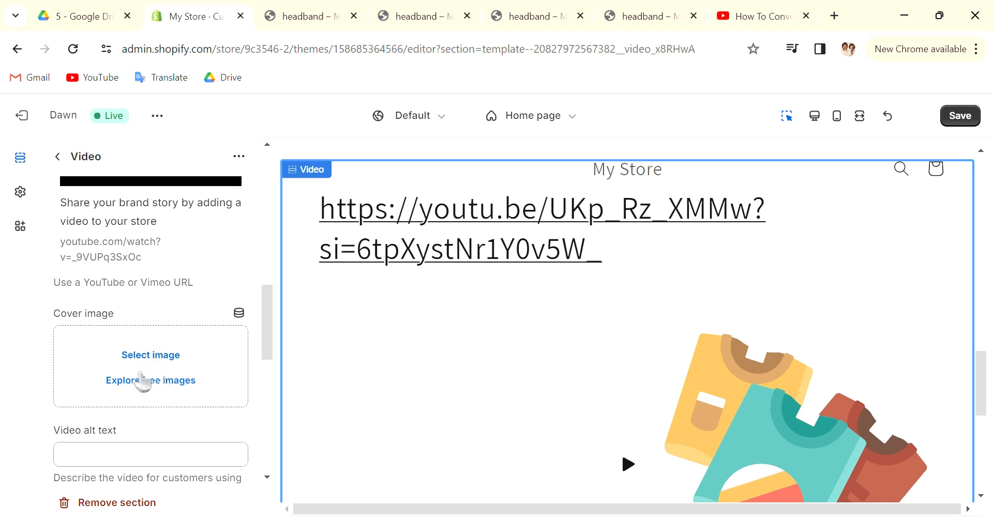
pyautogui.scroll(-4, 140, 373)
pyautogui.scroll(2, 136, 316)
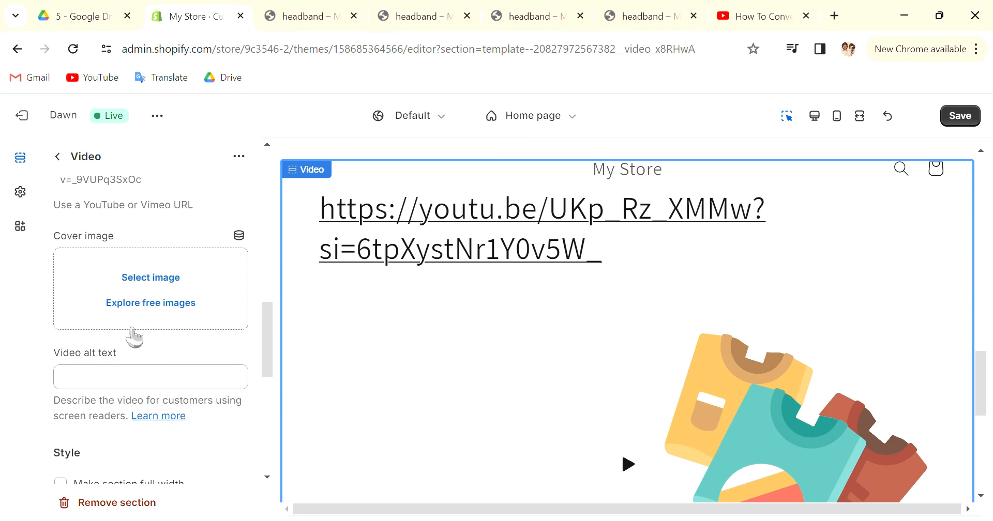
pyautogui.scroll(6, 124, 316)
pyautogui.scroll(-4, 155, 331)
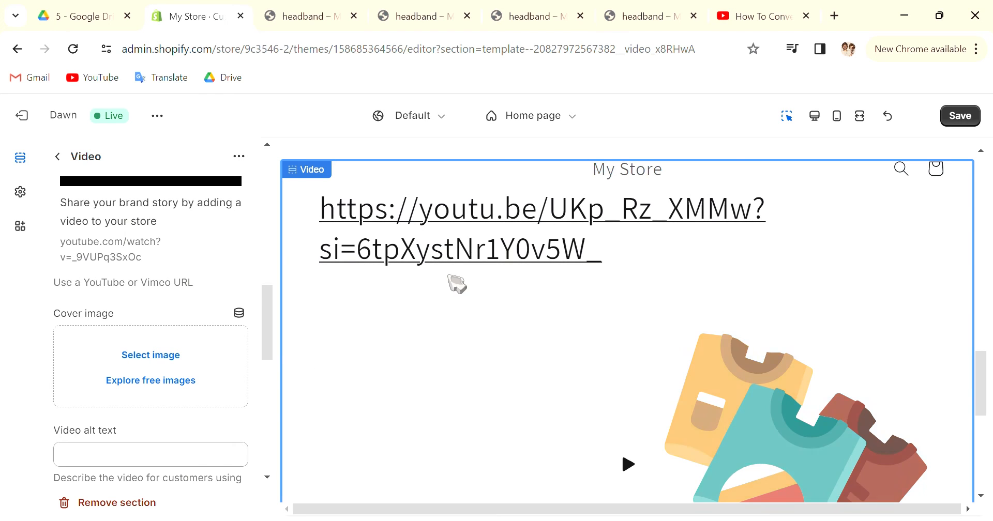
pyautogui.scroll(-4, 492, 316)
pyautogui.scroll(6, 572, 304)
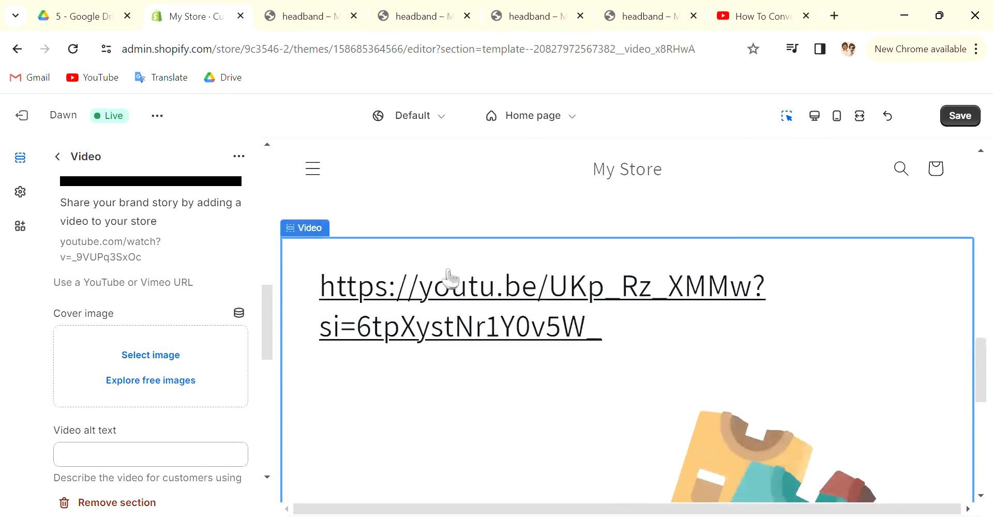
pyautogui.scroll(10, 177, 279)
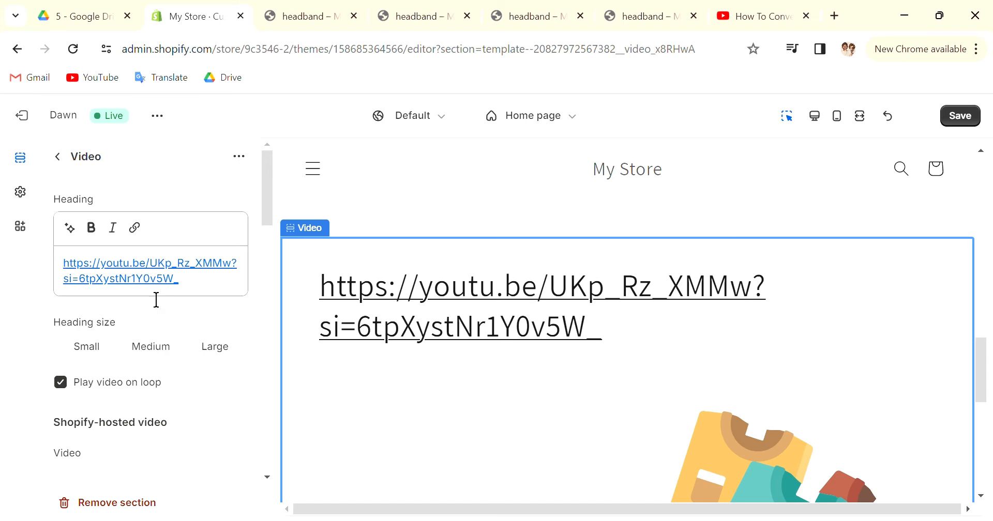
pyautogui.scroll(-3, 122, 291)
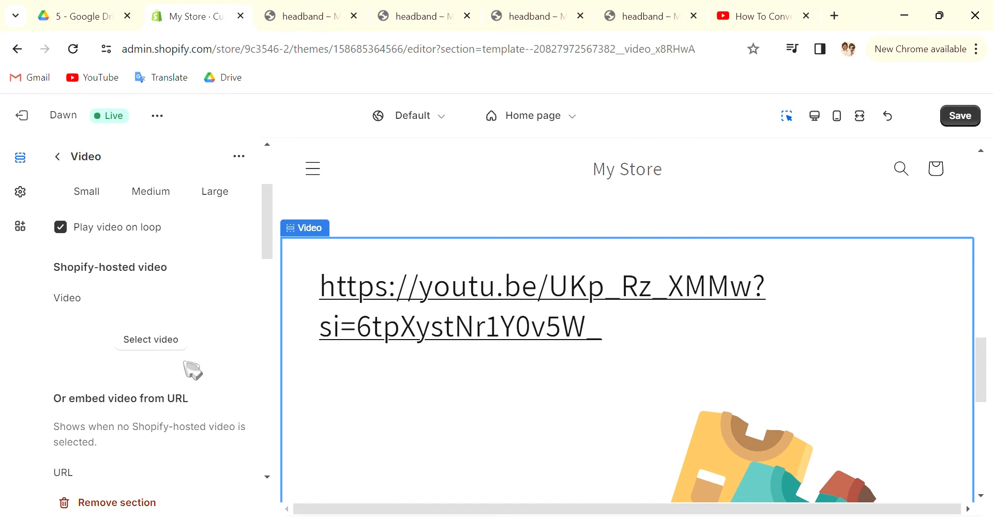
# Open the section's sample YouTube video from the embed URL preview, close it and return to the theme editor
pyautogui.scroll(-5, 171, 366)
pyautogui.click(160, 365)
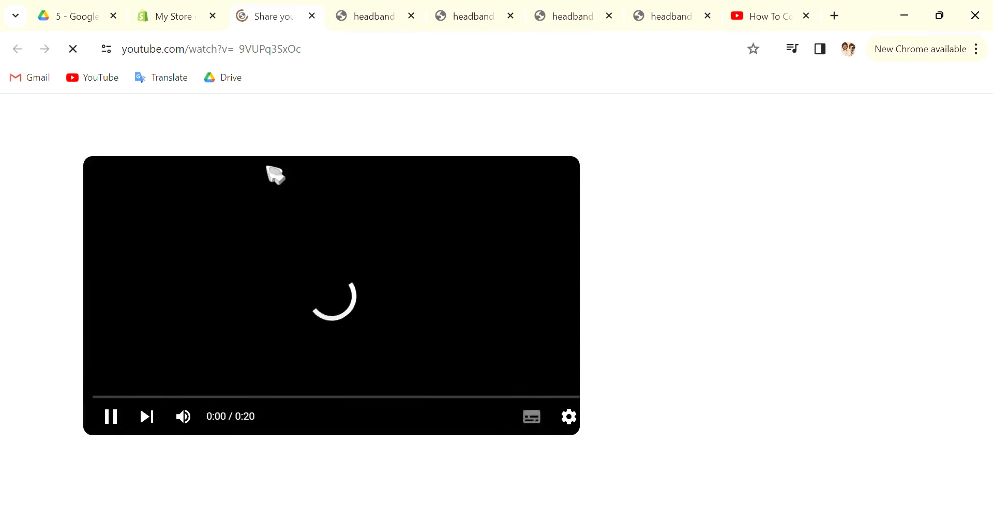
pyautogui.click(192, 16)
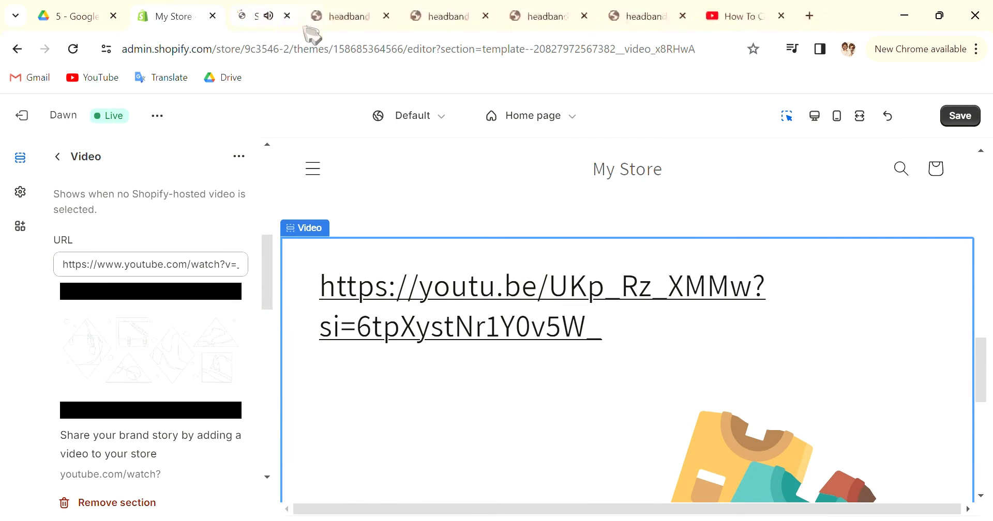
pyautogui.scroll(-5, 173, 321)
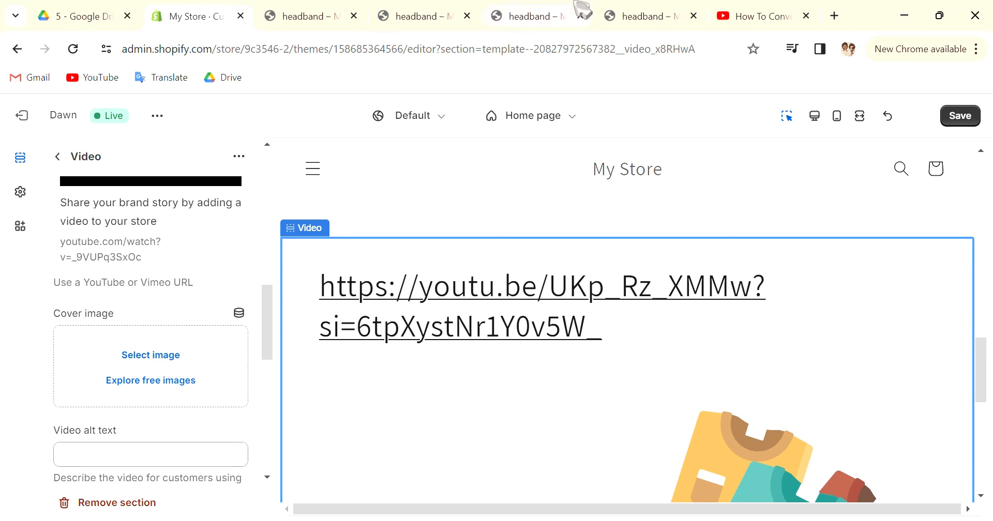
pyautogui.click(730, 17)
pyautogui.click(186, 19)
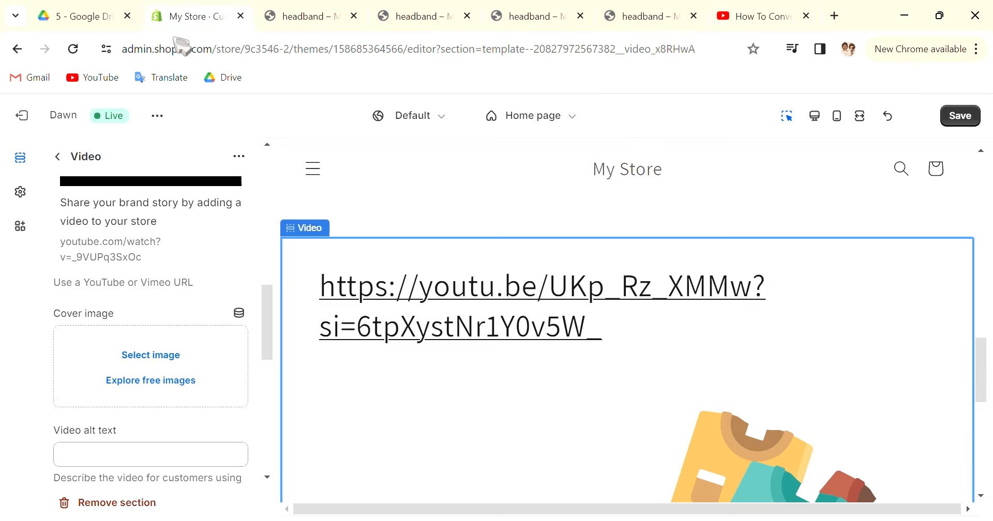
# Set the Video section's cover image to the Staff Favorites free photo of a person carrying a wooden tray
pyautogui.click(157, 381)
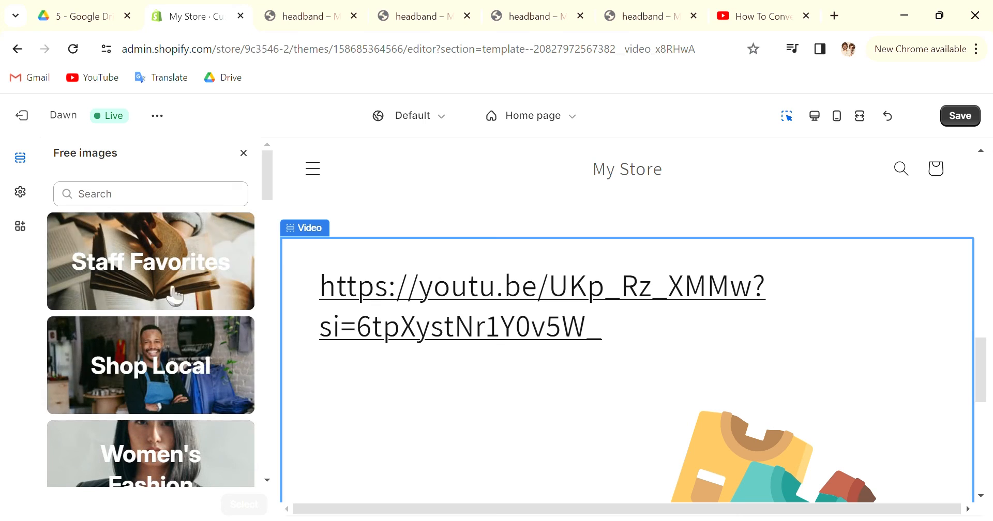
pyautogui.click(168, 290)
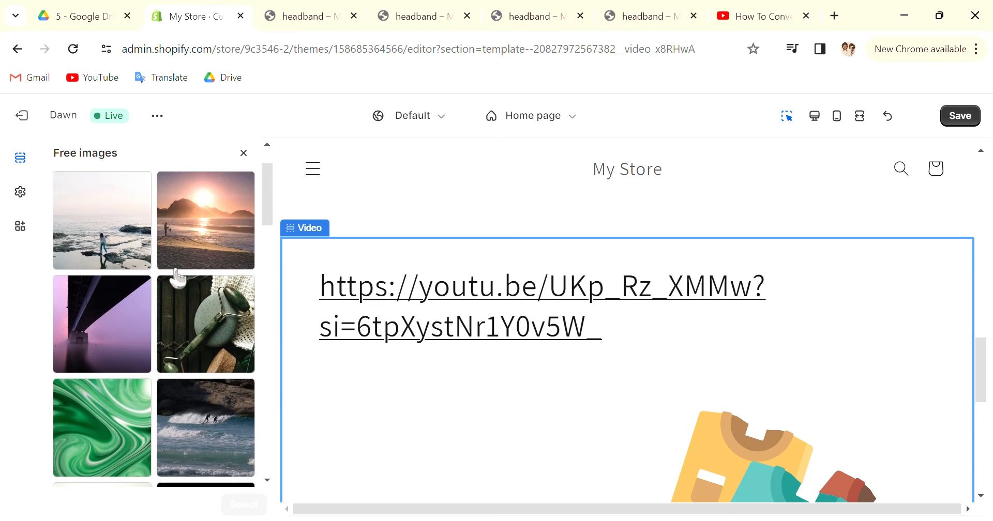
pyautogui.scroll(-4, 199, 311)
pyautogui.scroll(-3, 200, 311)
pyautogui.click(102, 322)
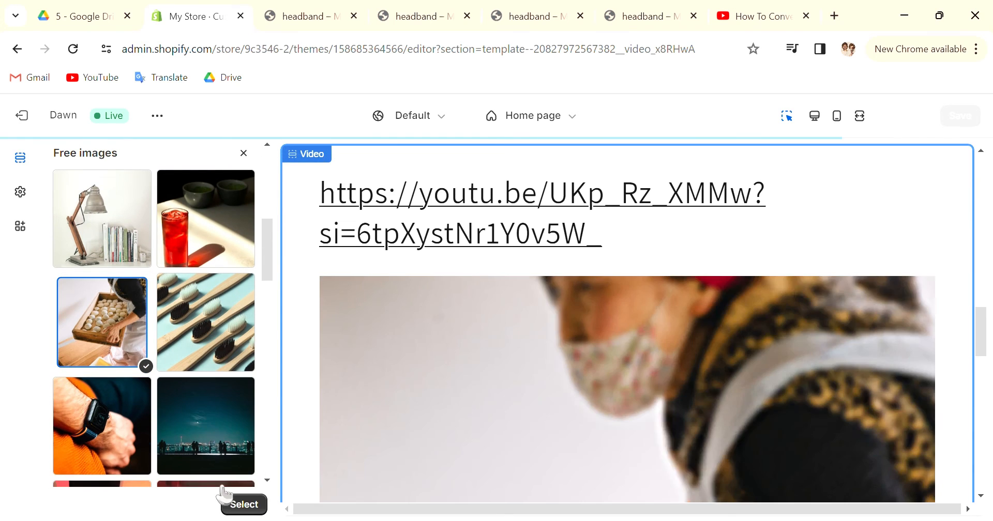
pyautogui.click(244, 506)
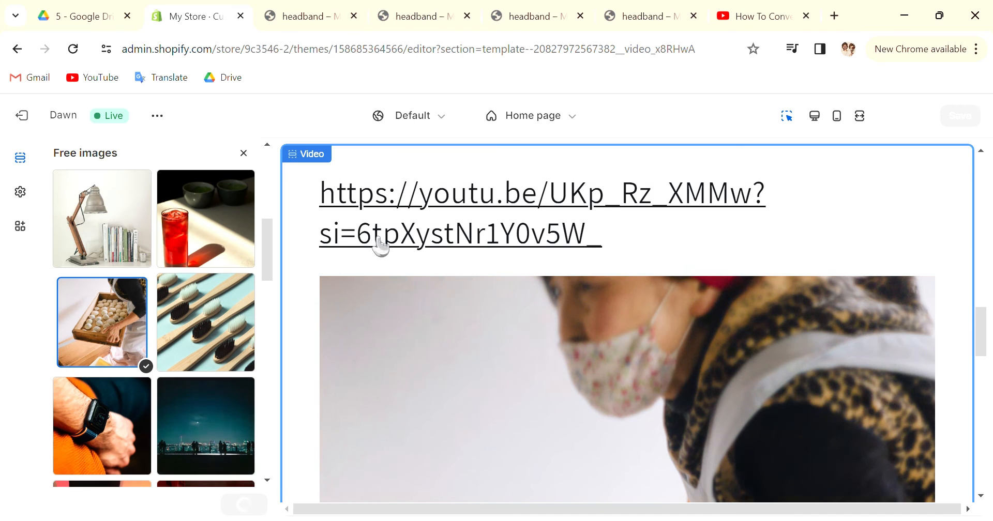
pyautogui.scroll(-3, 237, 390)
pyautogui.scroll(-4, 196, 357)
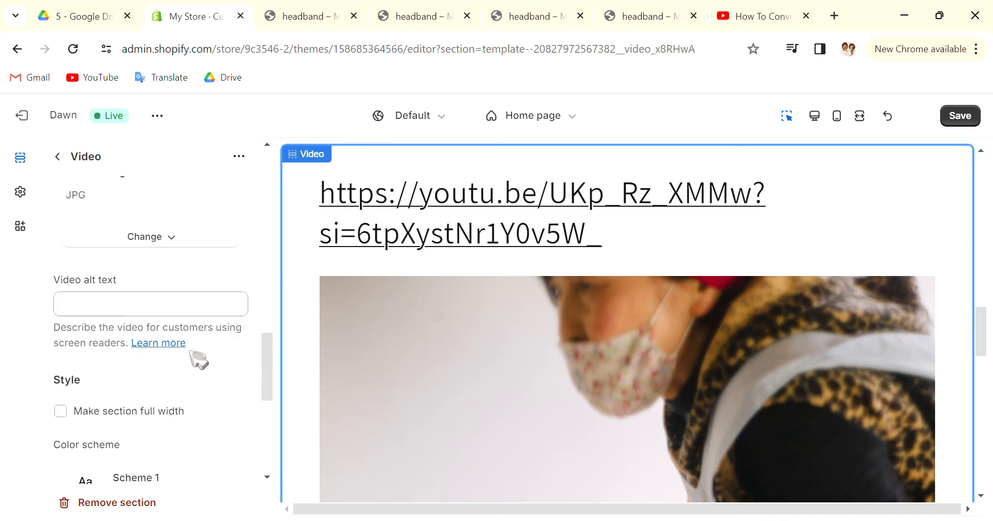
# Set the Video section's top padding to 24 px
pyautogui.scroll(-3, 198, 359)
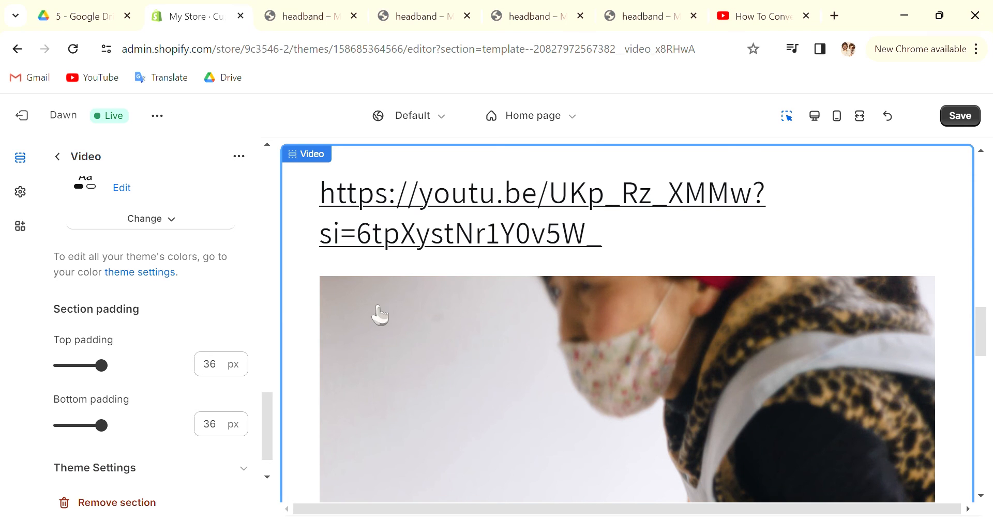
pyautogui.moveTo(102, 365); pyautogui.dragTo(87, 366)
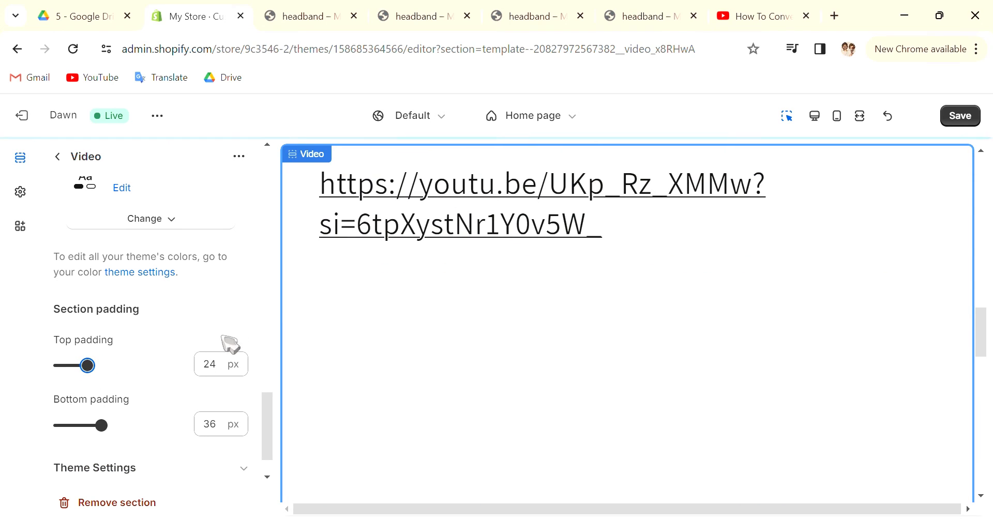
pyautogui.scroll(-1, 150, 362)
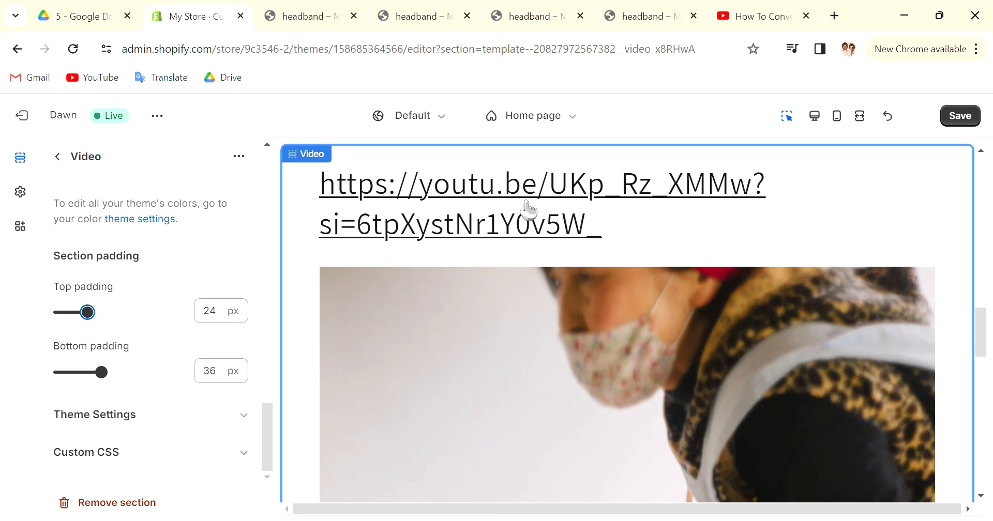
# Set the Video section's heading size to Small and delete the YouTube link from the heading
pyautogui.moveTo(602, 230); pyautogui.dragTo(311, 195)
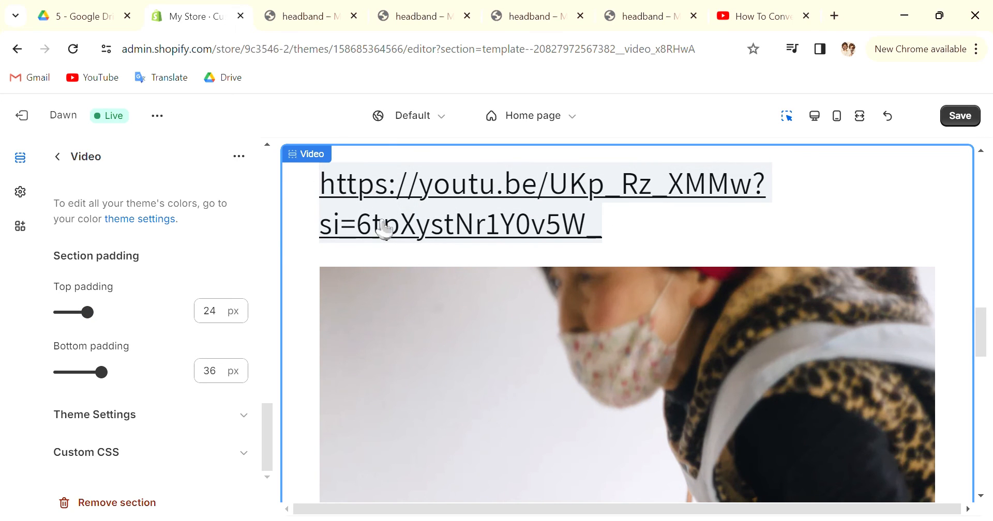
pyautogui.scroll(5, 146, 283)
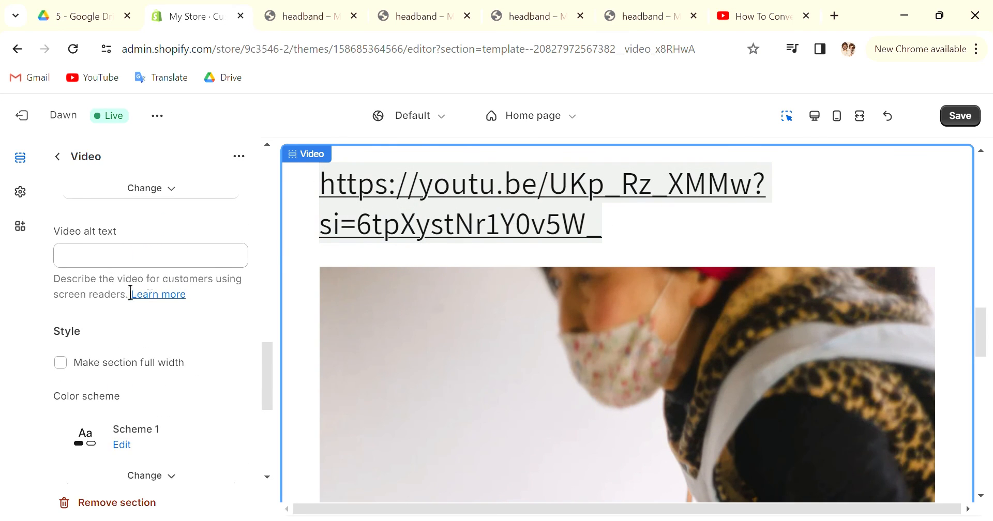
pyautogui.scroll(5, 126, 298)
pyautogui.scroll(10, 122, 309)
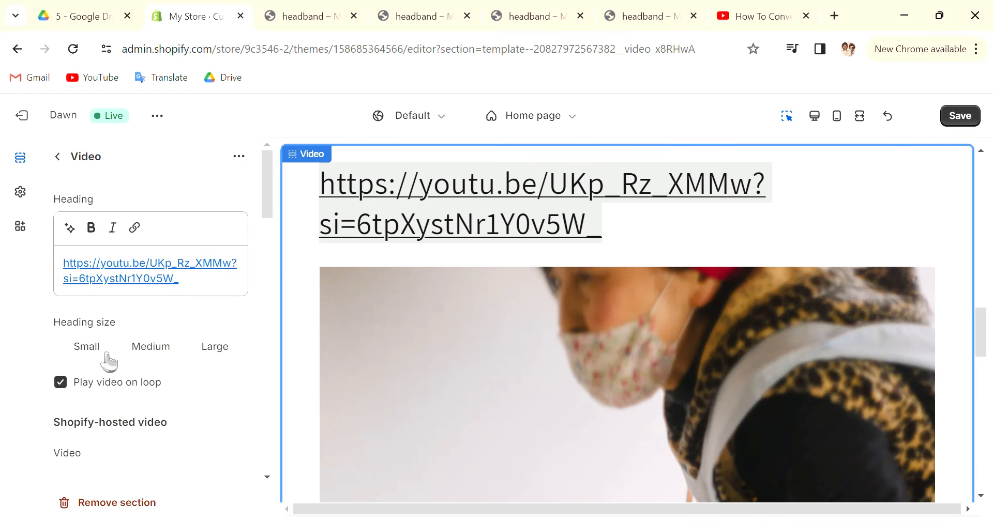
pyautogui.click(97, 351)
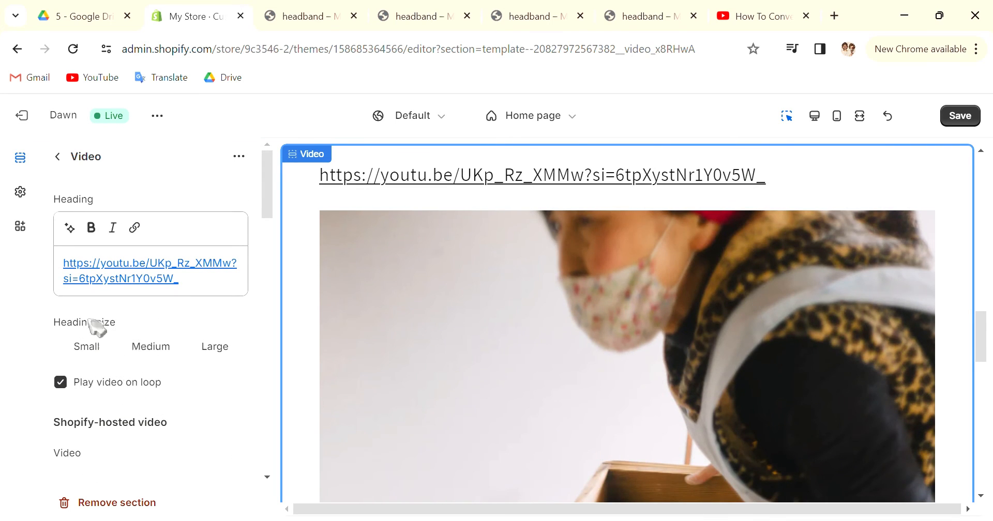
pyautogui.tripleClick(162, 279)
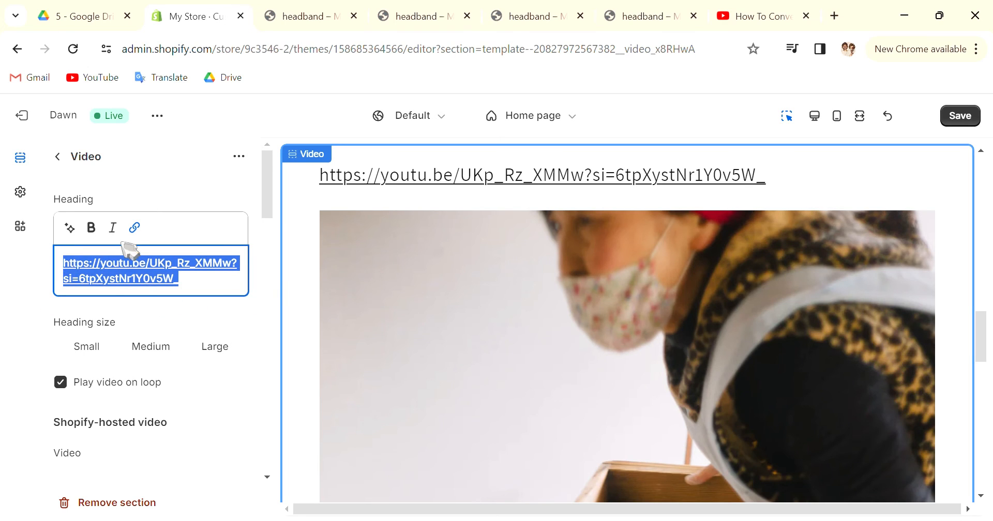
pyautogui.press('BackSpace')
# Replace the Video section's embed URL with the copied YouTube link youtu.be/UKp_Rz_XMMw?si=6tpXystNr1Y0v5W_
pyautogui.scroll(-5, 155, 294)
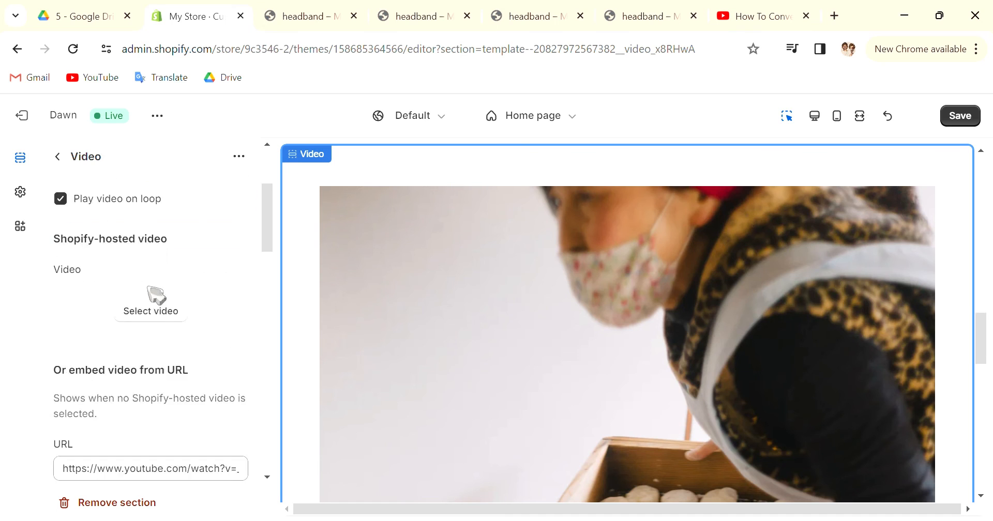
pyautogui.click(167, 414)
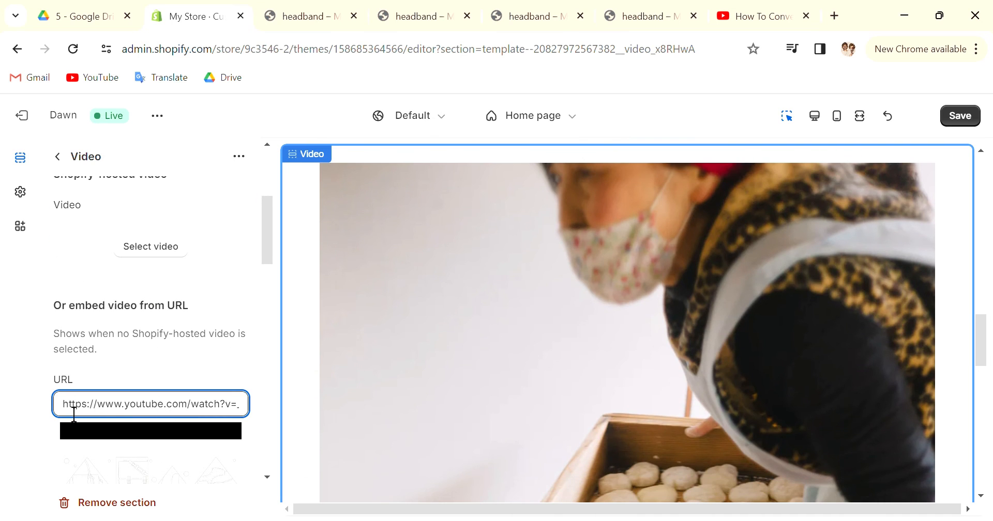
pyautogui.moveTo(78, 408); pyautogui.dragTo(259, 412)
pyautogui.hotkey('ctrl', 'v')
pyautogui.scroll(-2, 191, 395)
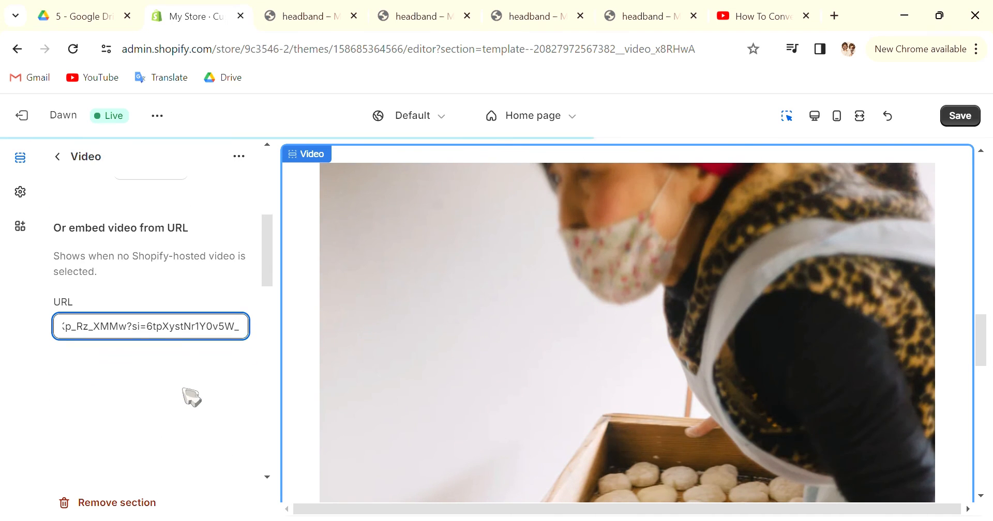
pyautogui.scroll(-3, 181, 393)
pyautogui.scroll(4, 156, 316)
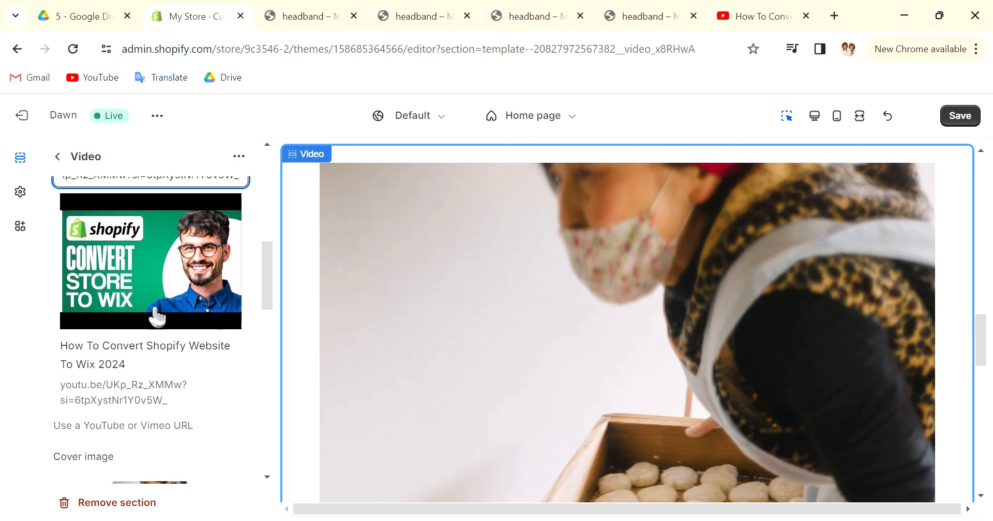
pyautogui.scroll(-1, 133, 366)
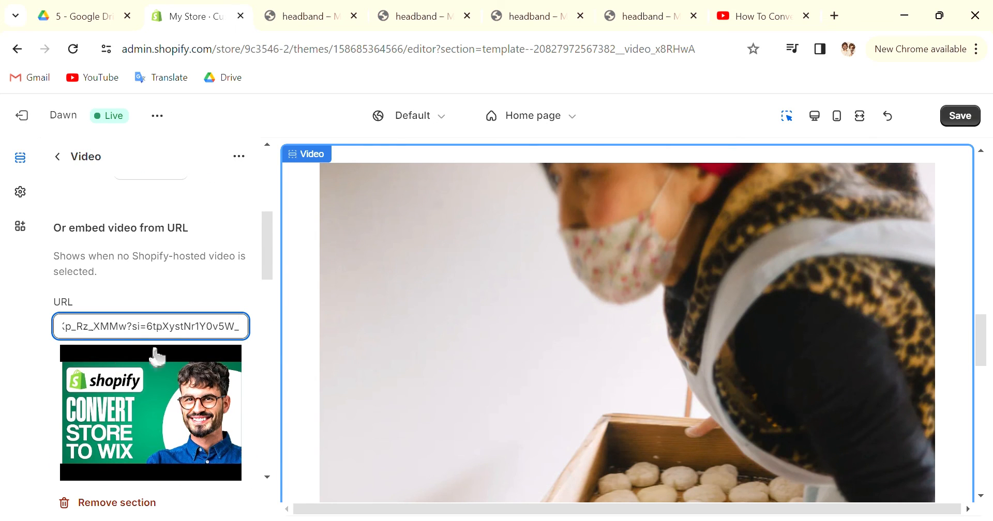
pyautogui.scroll(6, 103, 300)
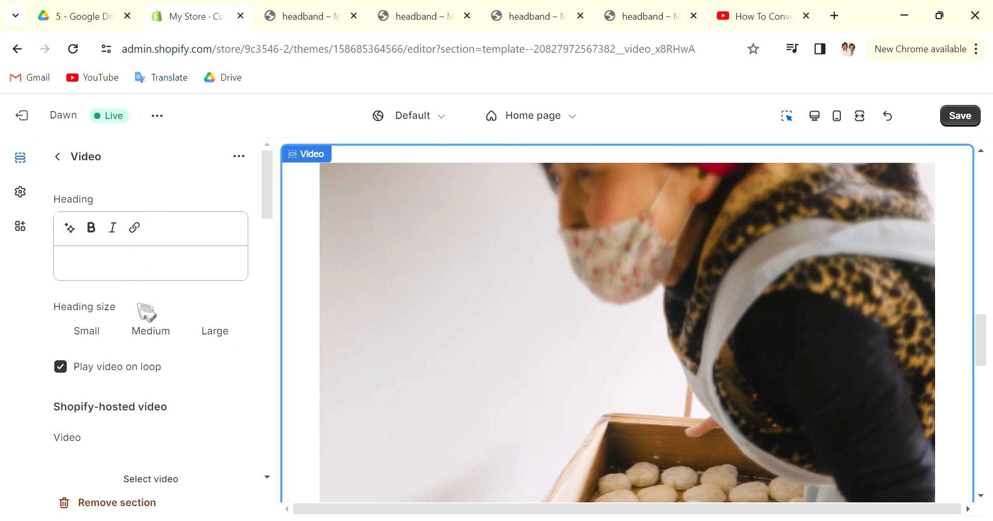
# Set a focal point on the tray of dough balls in the Video section's cover image and save the image edit
pyautogui.scroll(-3, 145, 310)
pyautogui.scroll(-3, 201, 319)
pyautogui.scroll(-8, 202, 317)
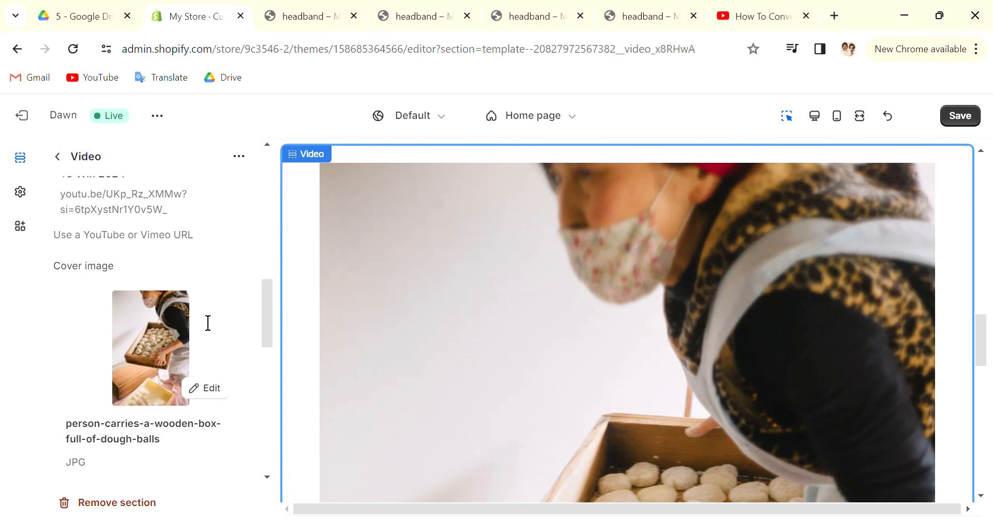
pyautogui.scroll(3, 206, 220)
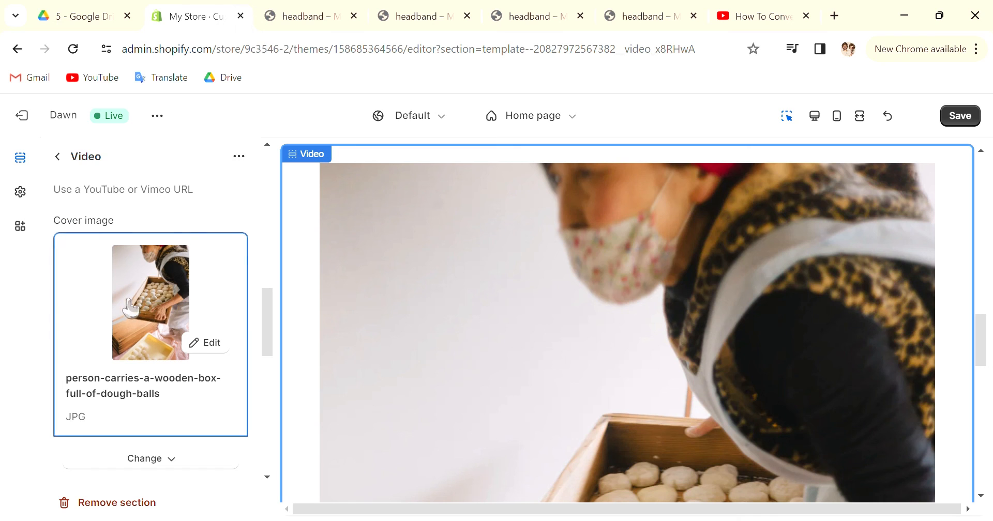
pyautogui.click(199, 344)
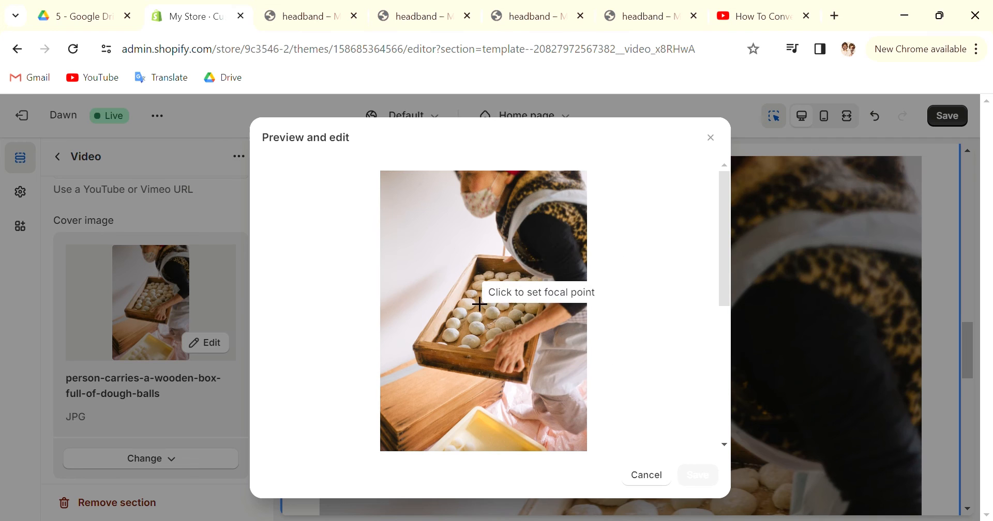
pyautogui.click(506, 301)
pyautogui.scroll(-3, 541, 337)
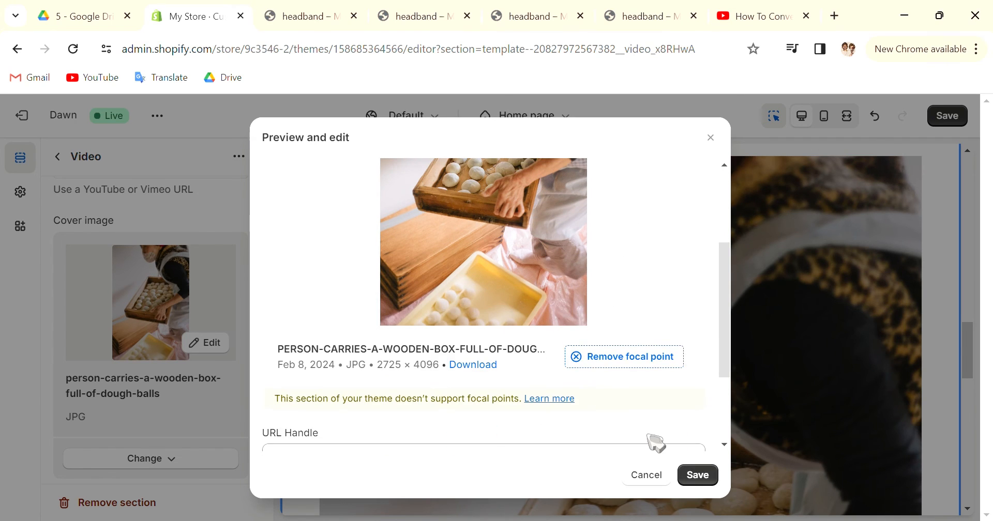
pyautogui.scroll(-3, 662, 450)
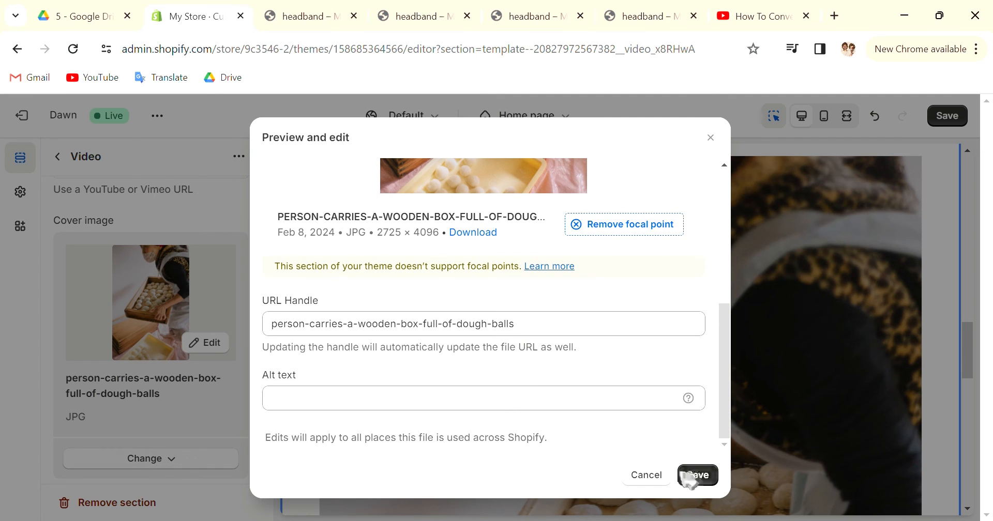
pyautogui.click(693, 476)
# Expand the theme settings within the Video section and try adjusting the page width
pyautogui.scroll(-5, 192, 249)
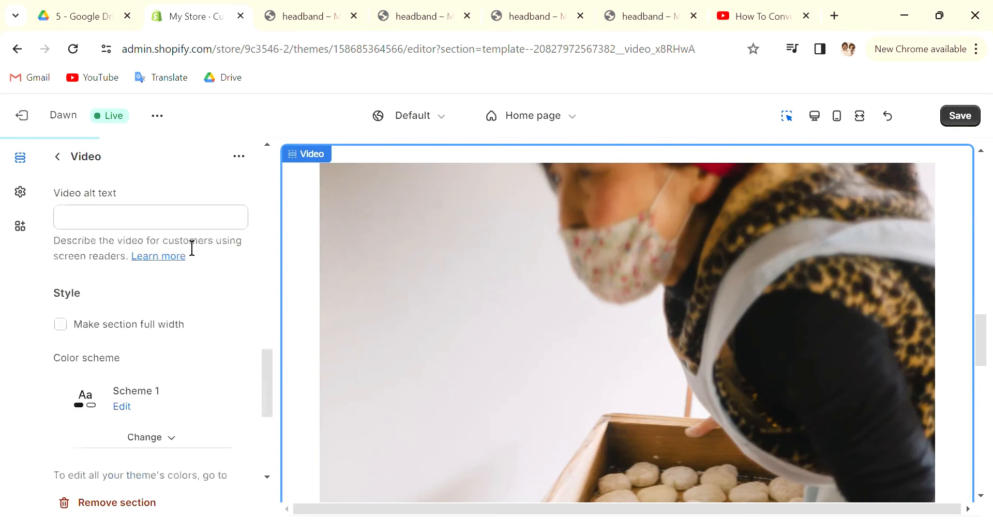
pyautogui.scroll(-5, 200, 253)
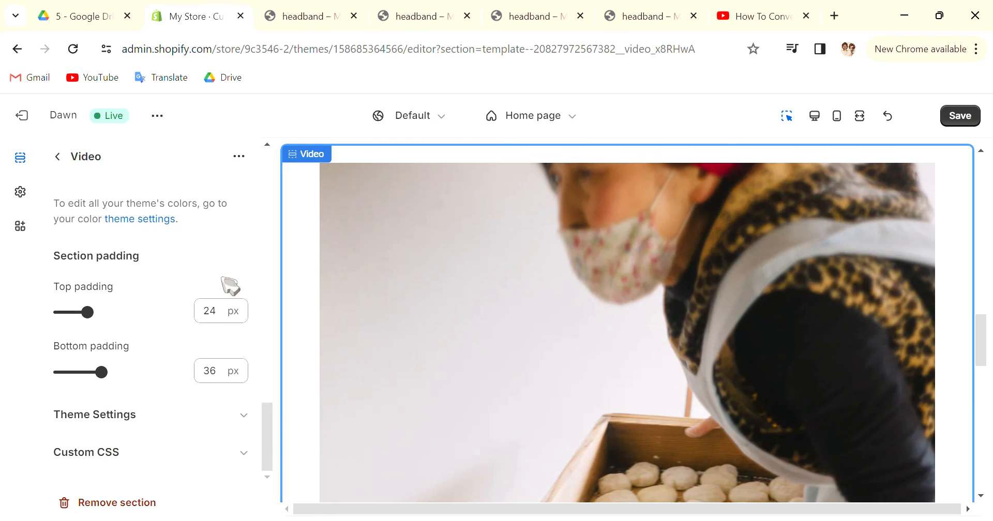
pyautogui.click(119, 416)
pyautogui.scroll(-2, 115, 403)
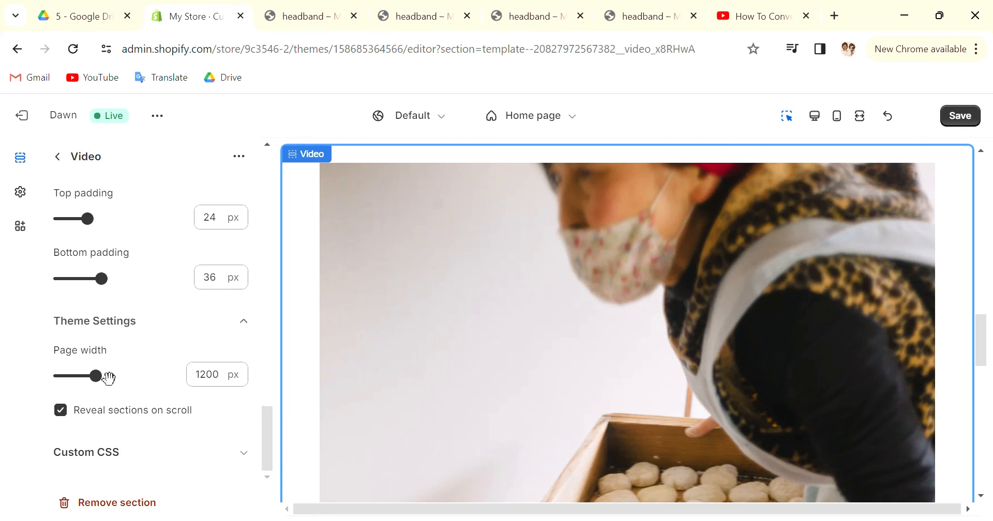
pyautogui.moveTo(107, 376); pyautogui.dragTo(119, 393)
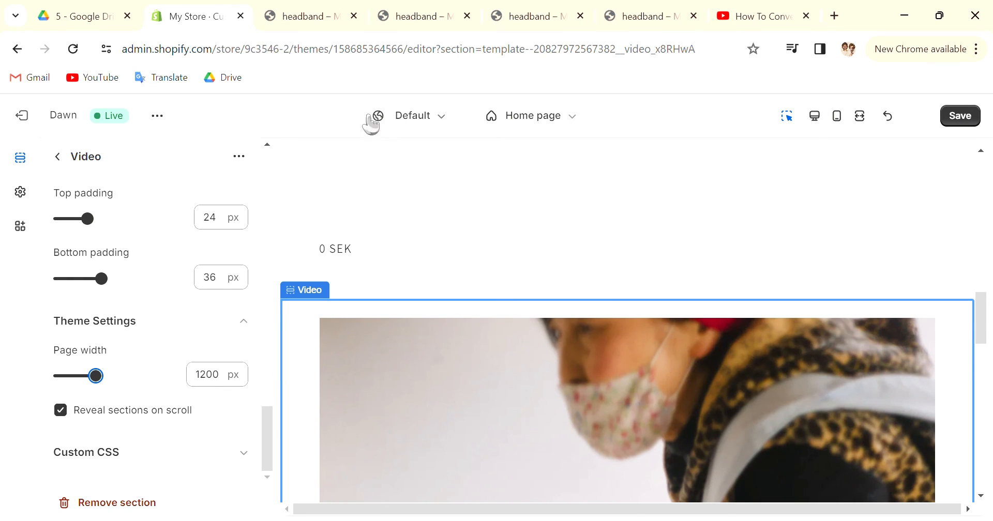
# Save the theme changes and view the live storefront of the Dawn theme
pyautogui.click(944, 115)
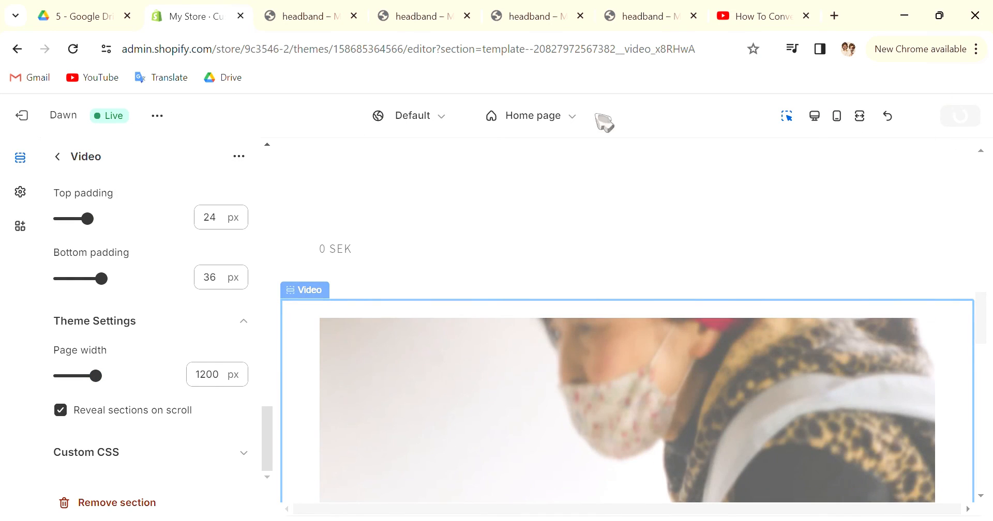
pyautogui.click(159, 115)
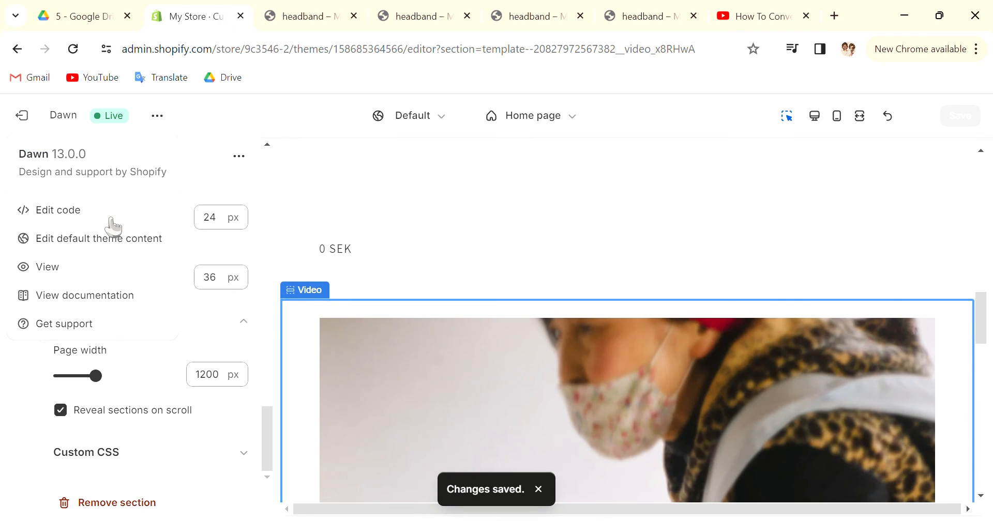
pyautogui.click(89, 266)
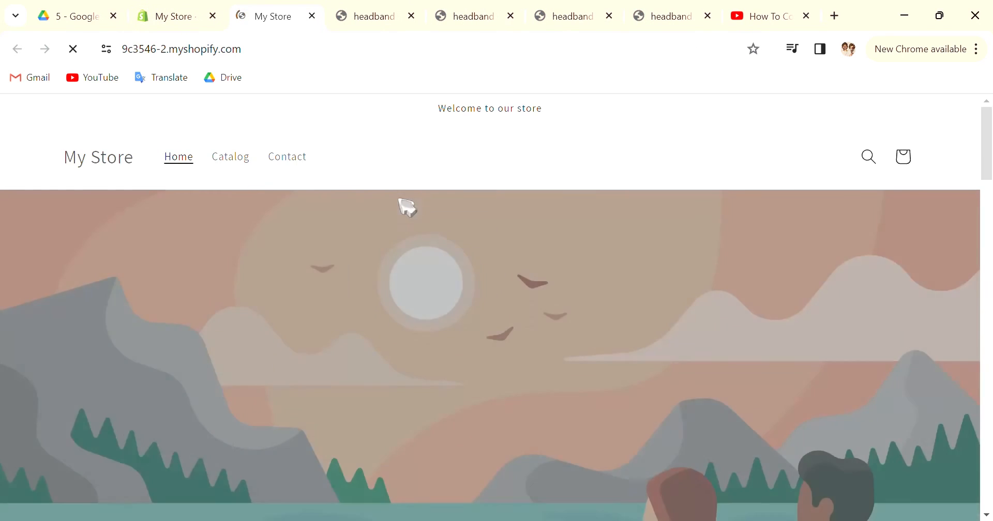
# Find the video on the storefront's home page, play it, and close the storefront to return to the theme editor
pyautogui.scroll(-8, 388, 341)
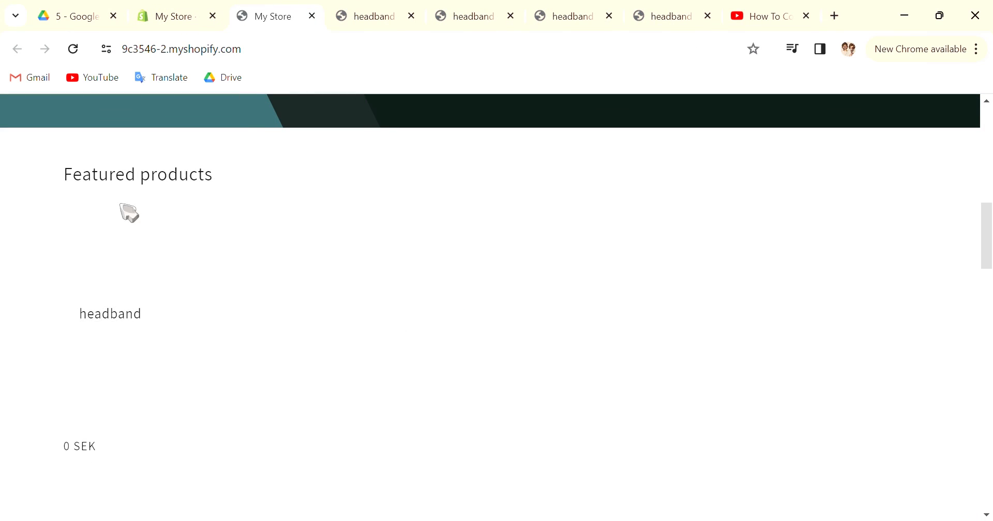
pyautogui.scroll(-5, 198, 270)
pyautogui.scroll(-2, 198, 270)
pyautogui.scroll(4, 200, 266)
pyautogui.scroll(-6, 288, 270)
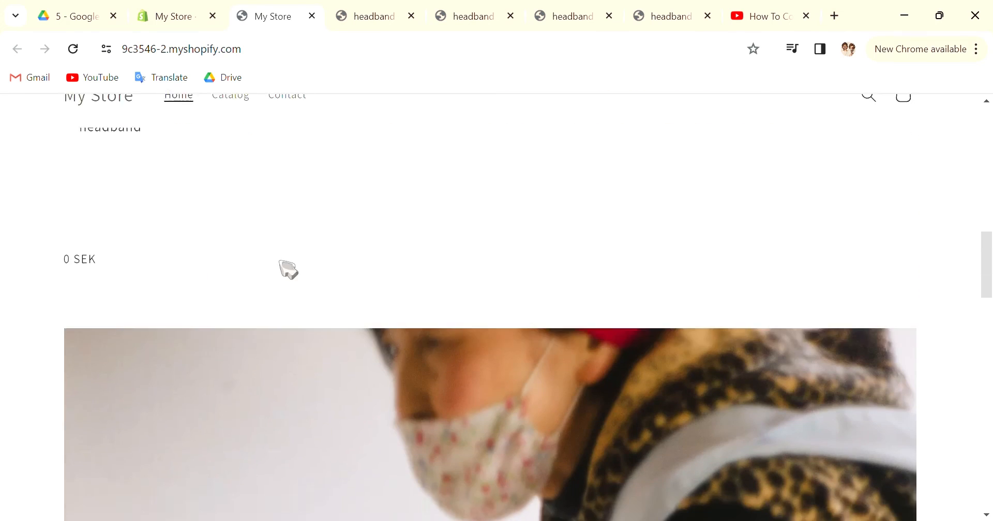
pyautogui.scroll(-8, 575, 280)
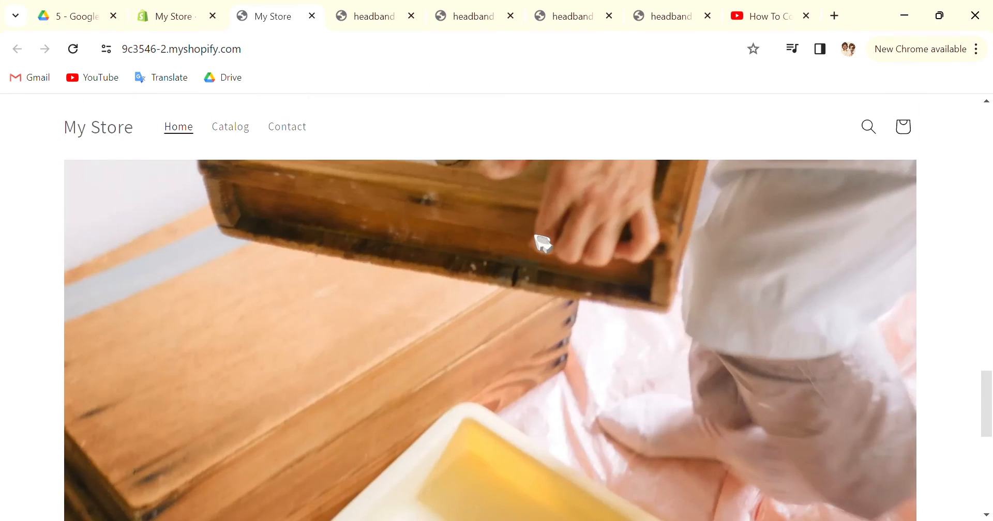
pyautogui.click(535, 236)
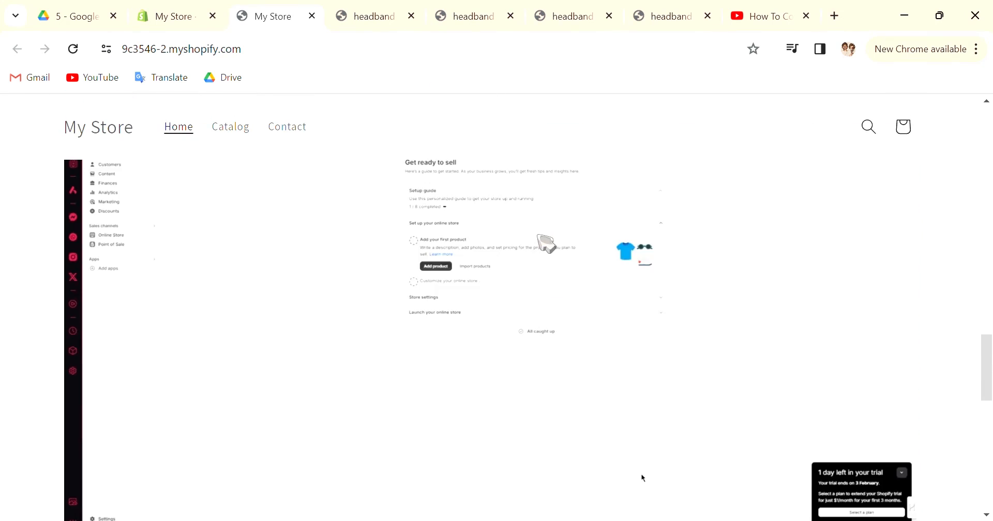
pyautogui.scroll(-3, 542, 231)
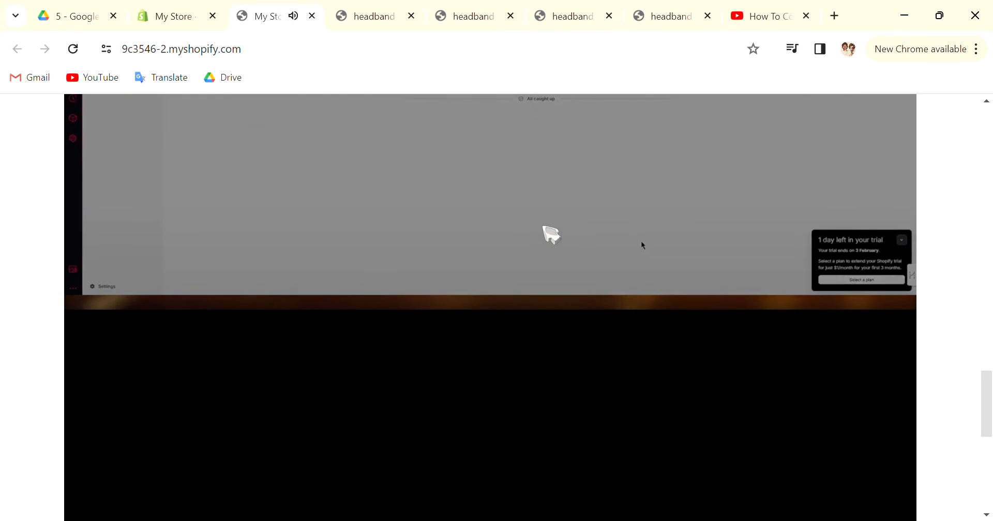
pyautogui.scroll(5, 543, 227)
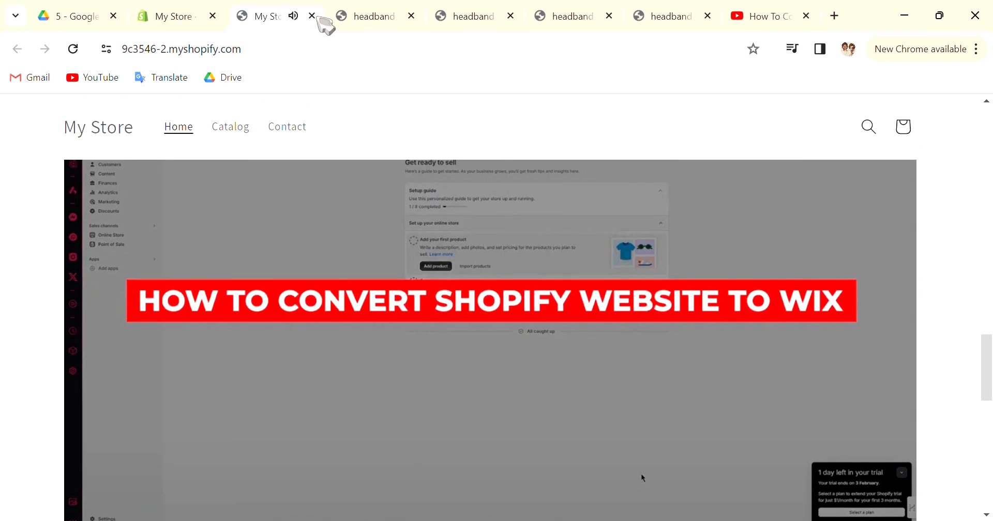
pyautogui.click(312, 16)
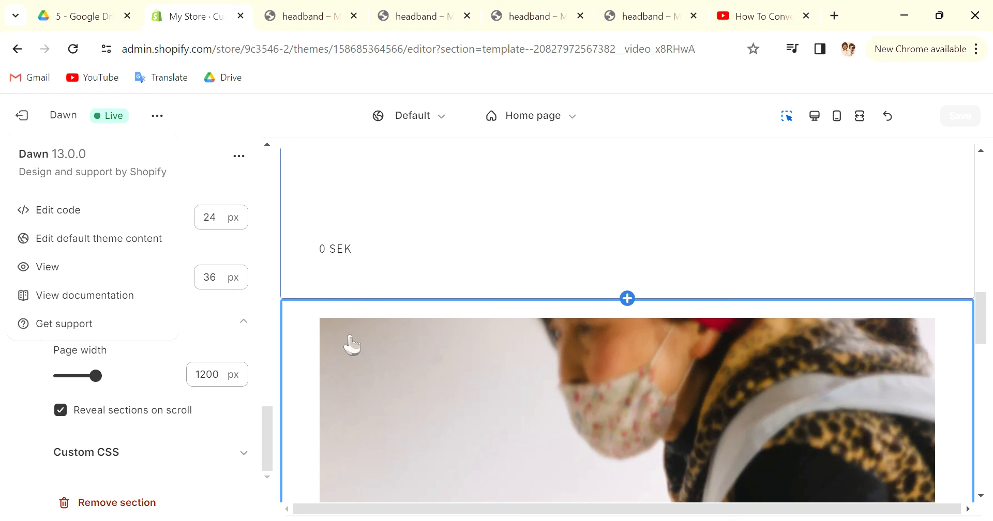
# Review the Video section's settings and home page preview, and check the embedded video in the headband product preview
pyautogui.scroll(-5, 669, 477)
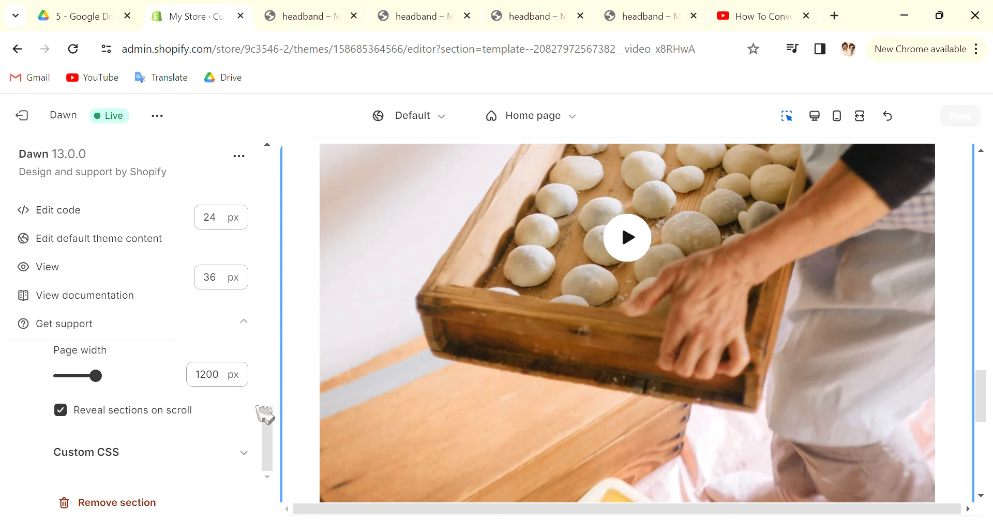
pyautogui.click(237, 157)
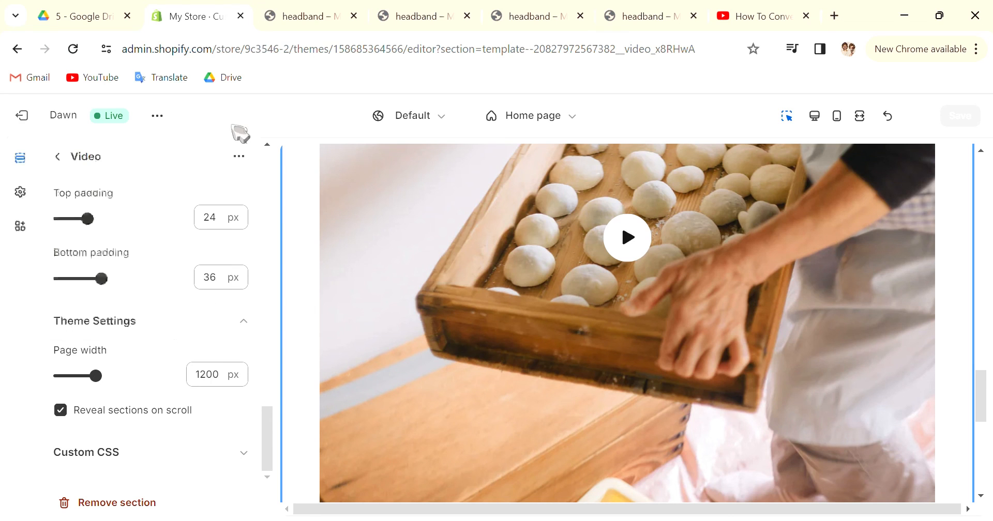
pyautogui.scroll(5, 239, 258)
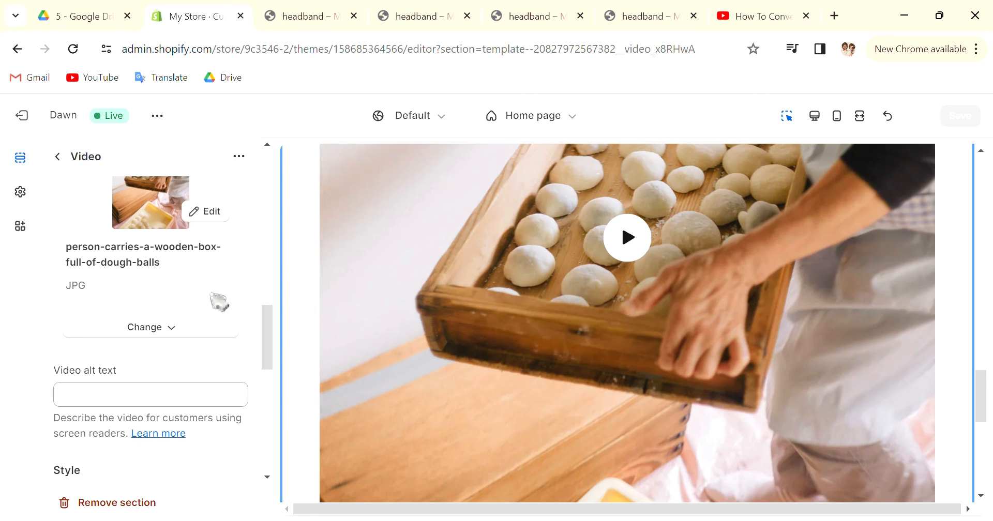
pyautogui.scroll(5, 181, 312)
pyautogui.scroll(5, 210, 279)
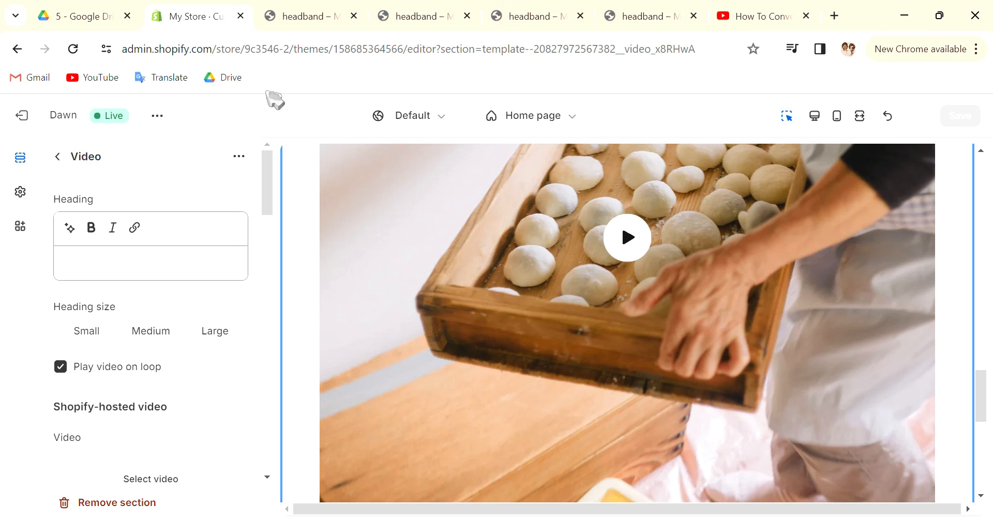
pyautogui.click(290, 11)
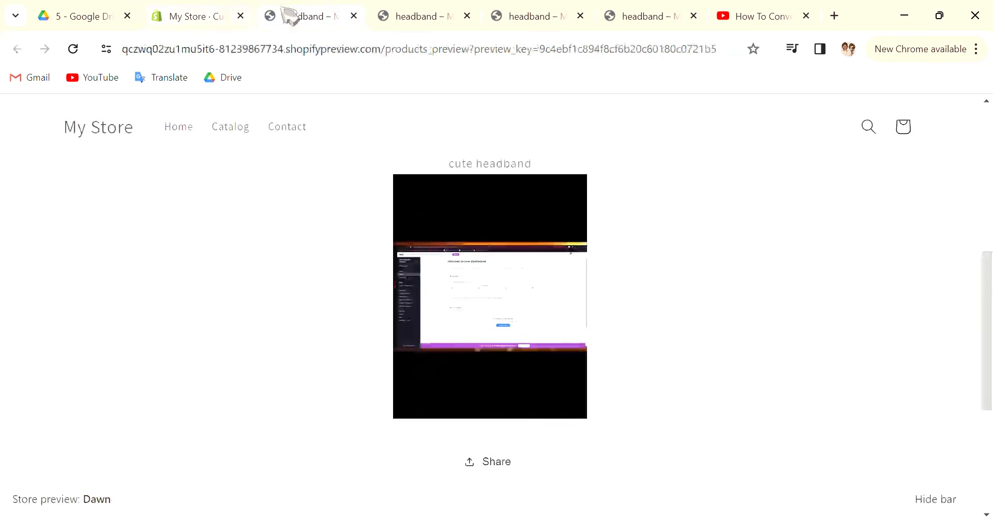
pyautogui.click(218, 22)
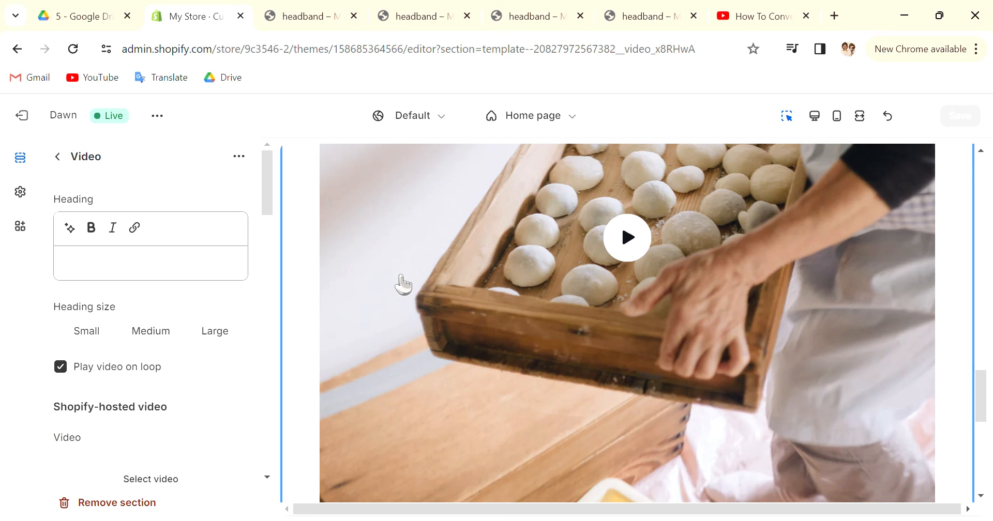
pyautogui.scroll(10, 404, 284)
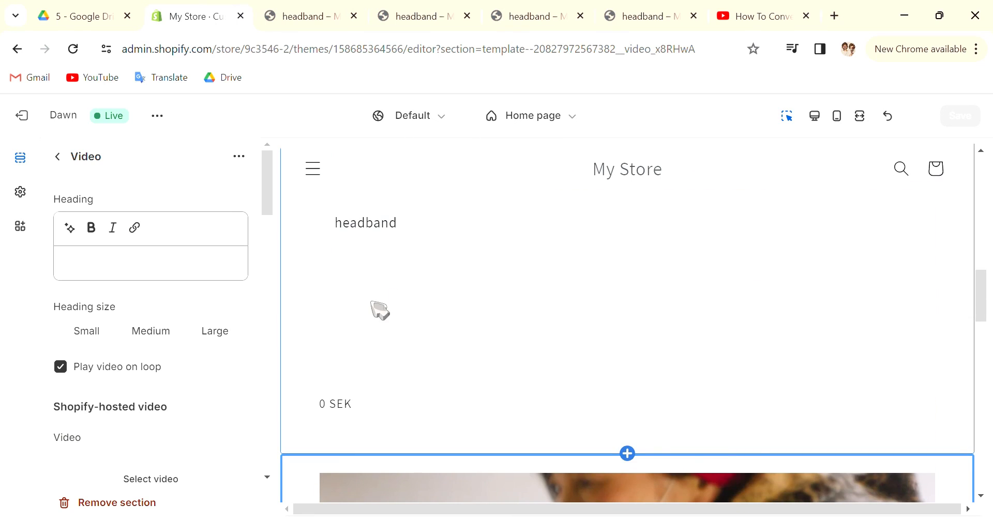